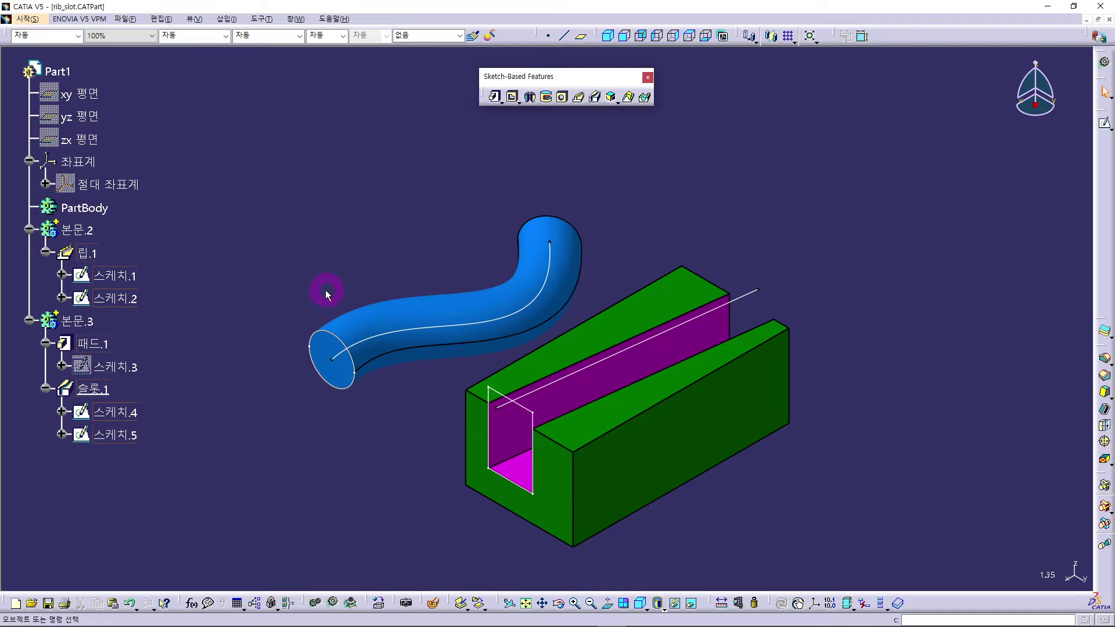
Hide the rib feature and highlight its circular profile sketch and its curved path sketch in turn.
right_click(87, 253)
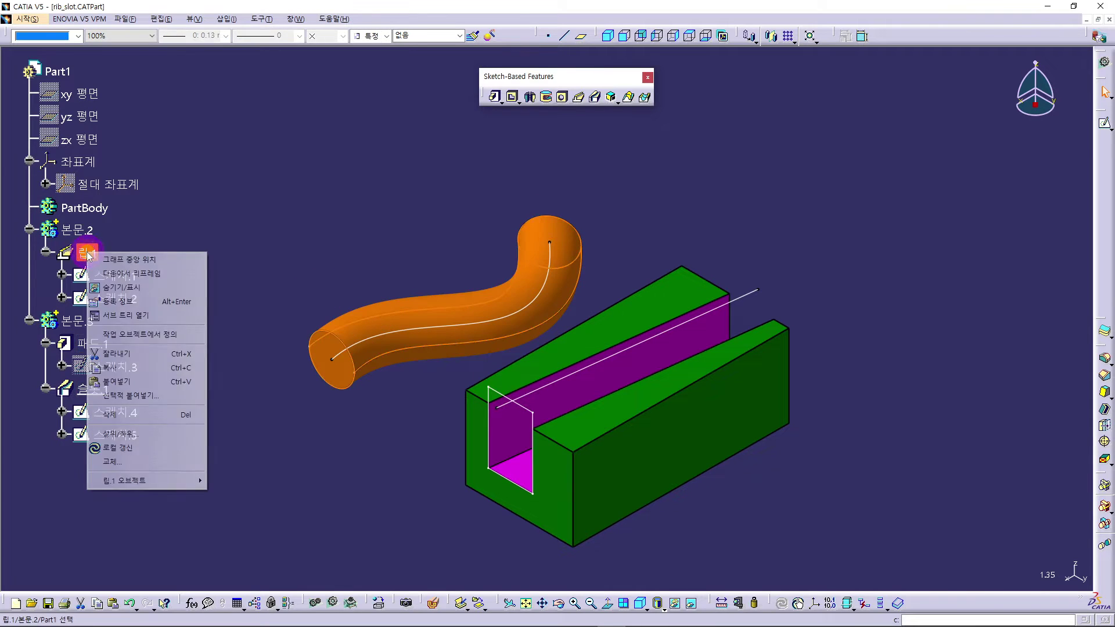
left_click(140, 288)
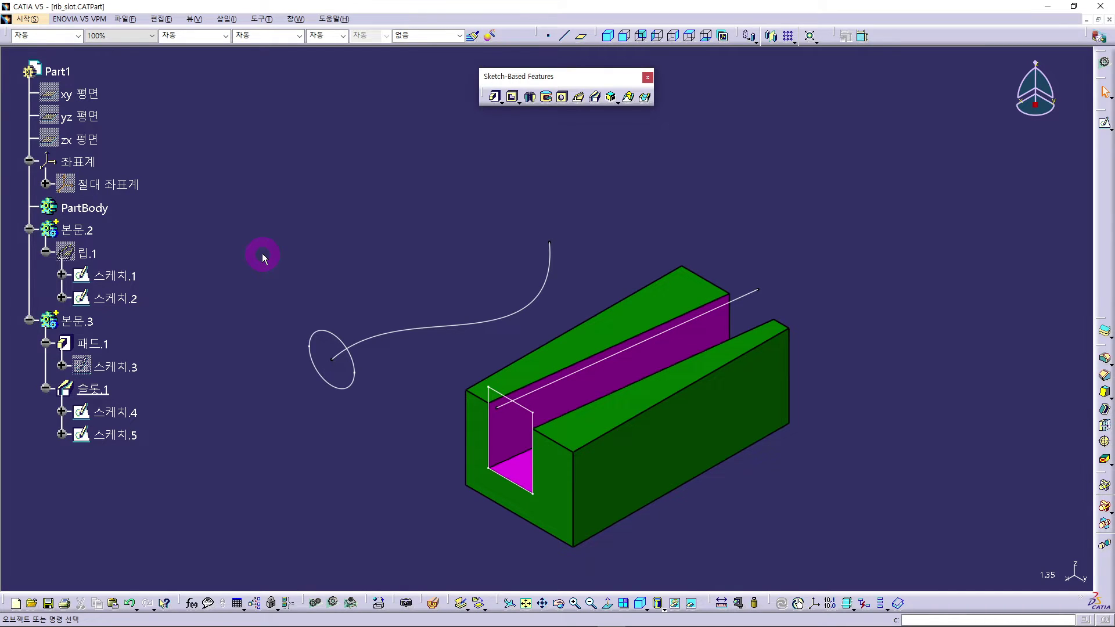
left_click(117, 277)
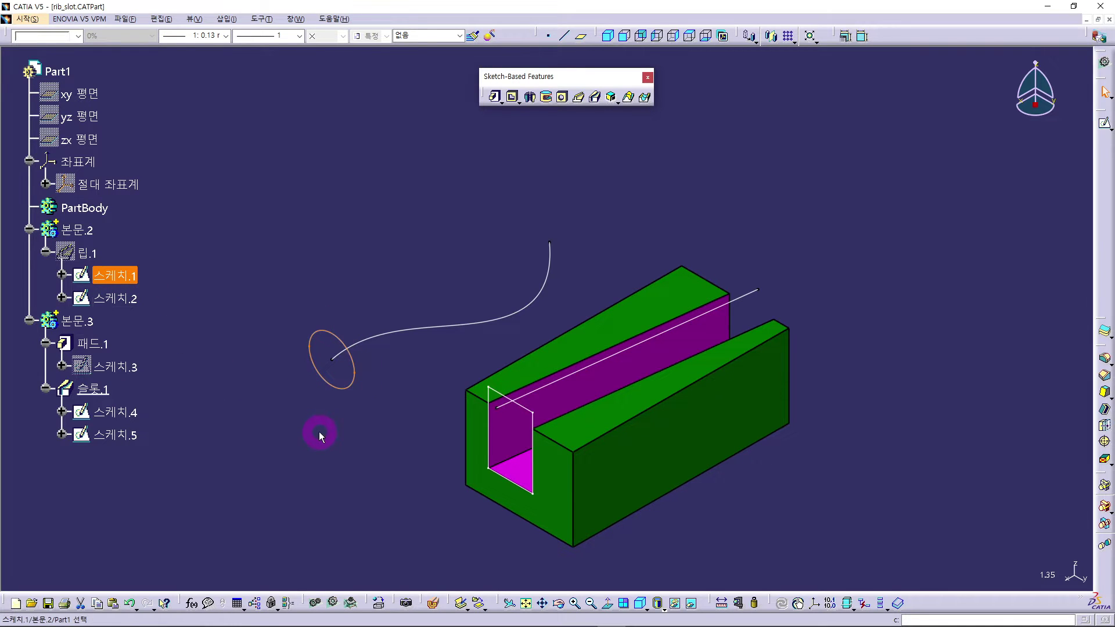
left_click(148, 305)
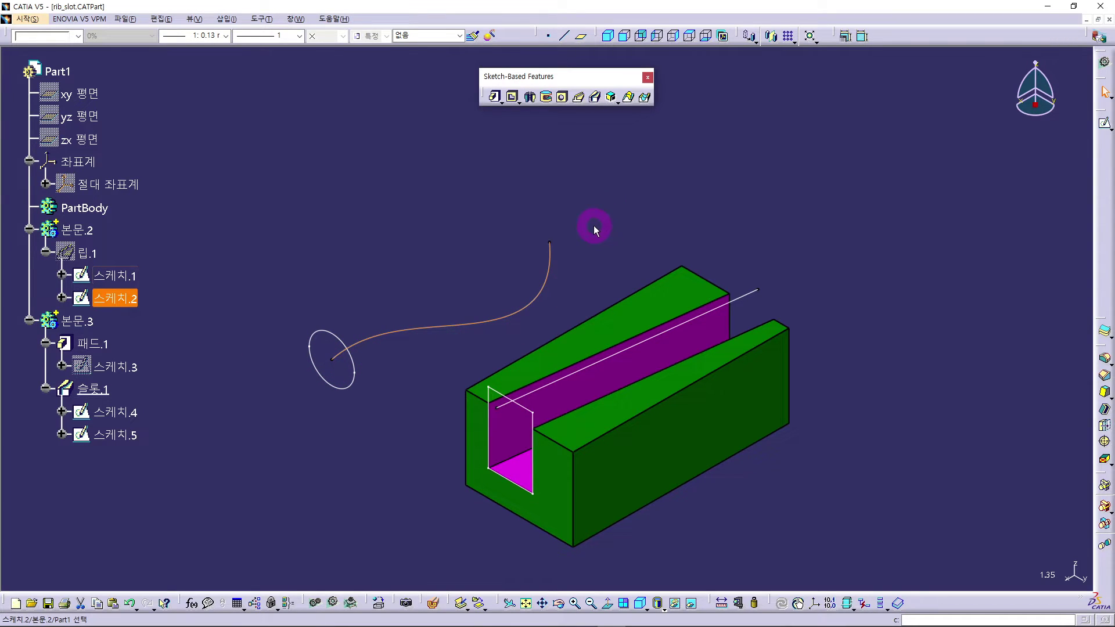
left_click(350, 457)
Hide the slotted block's pad and slot features so that only their sketches remain displayed.
left_click(91, 323)
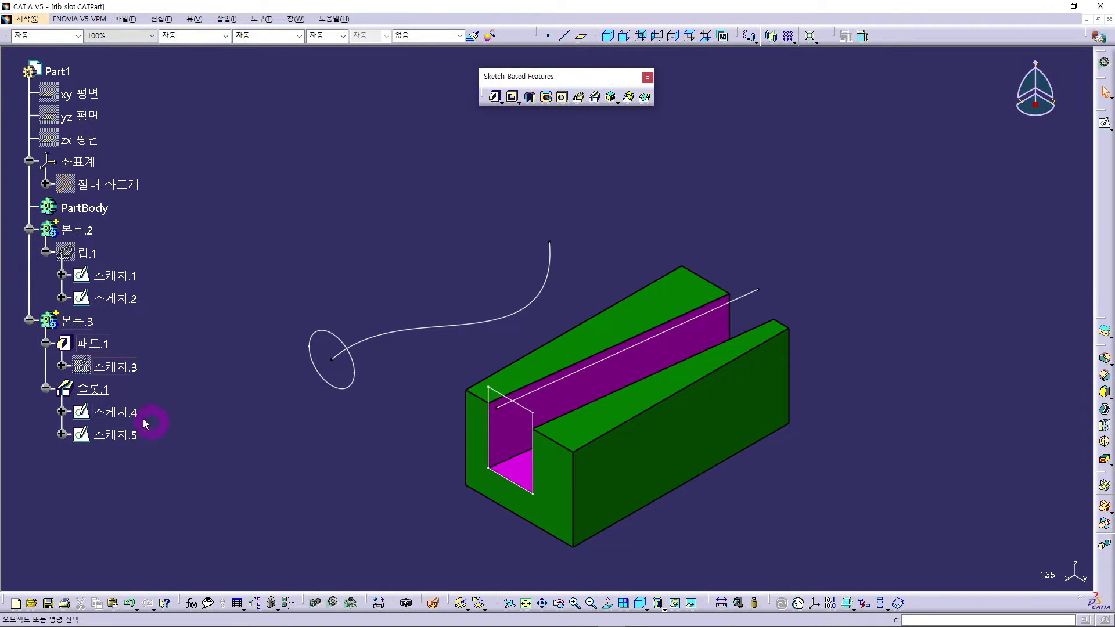
right_click(92, 389)
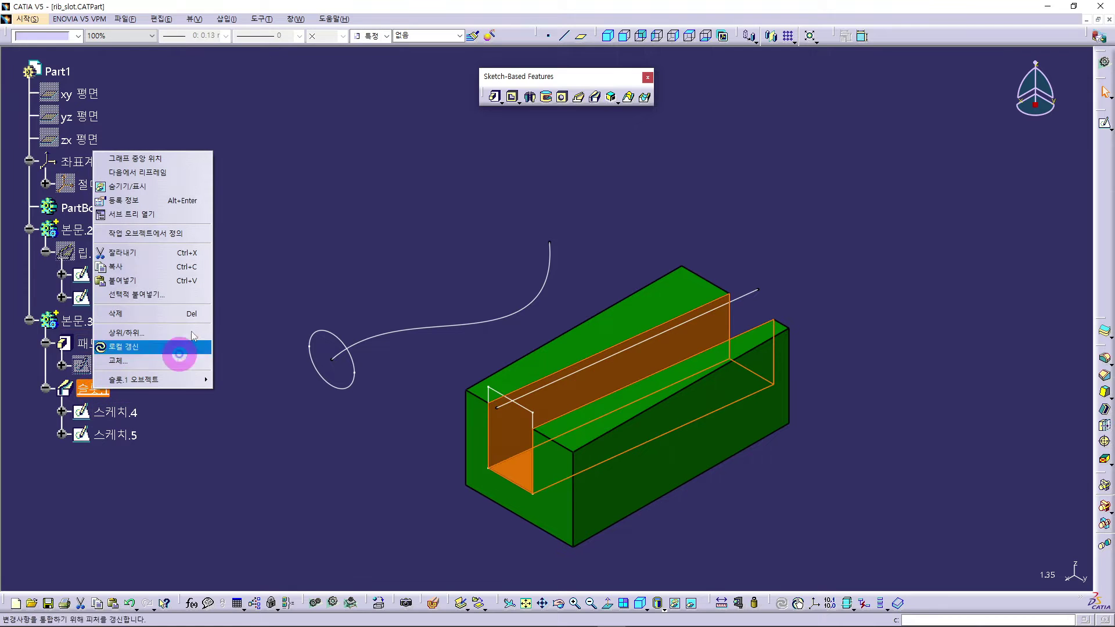
left_click(159, 186)
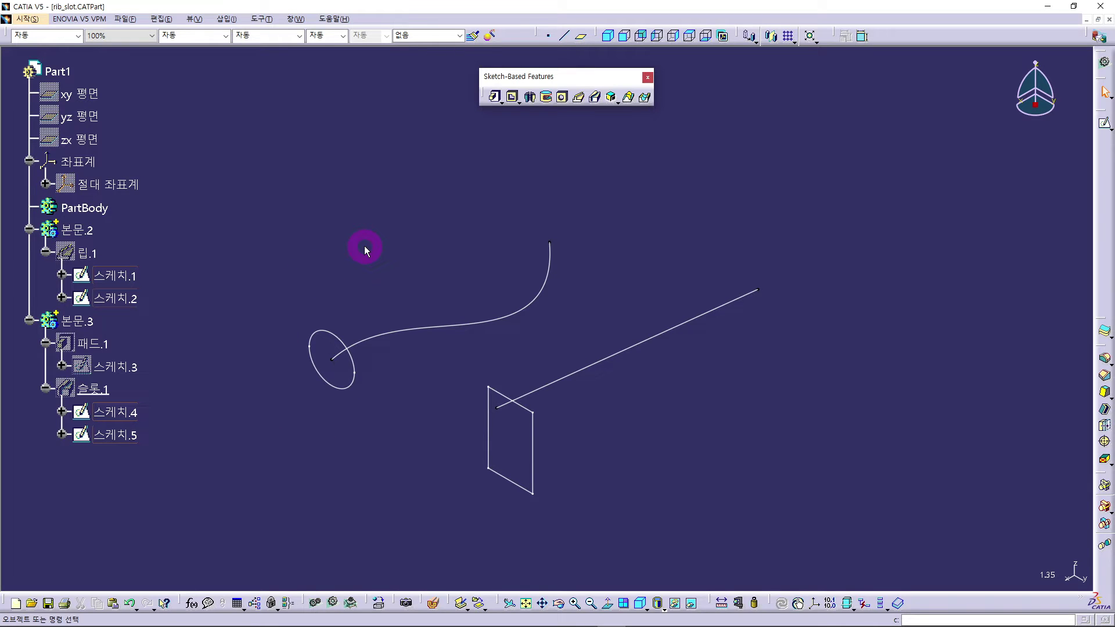
Create a new Part Design part named Part2 and insert a new body into it.
left_click(26, 19)
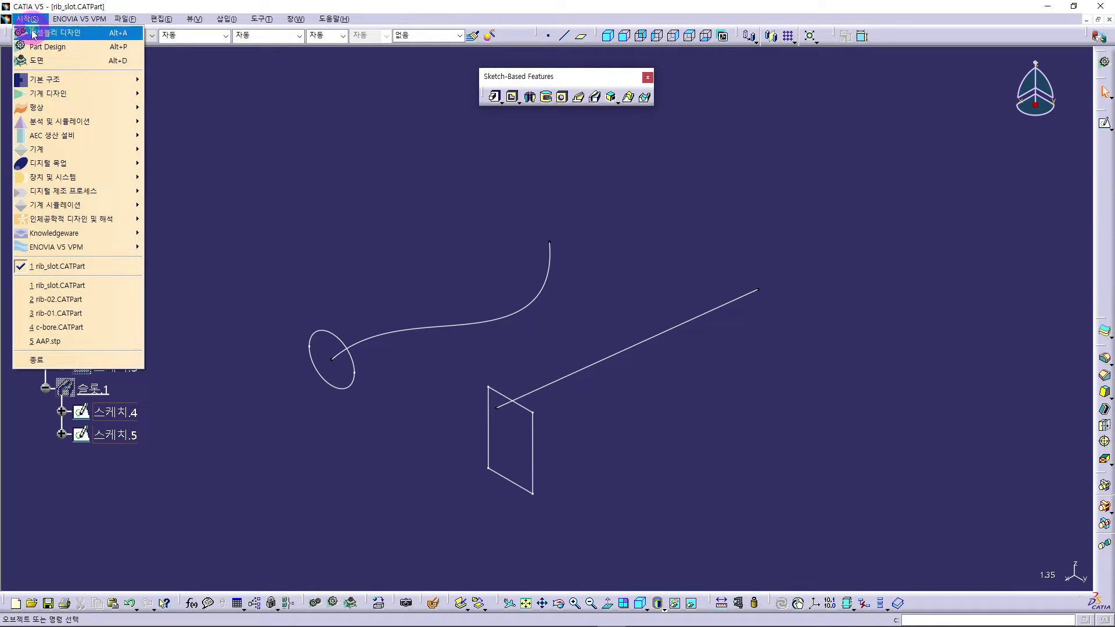
left_click(39, 49)
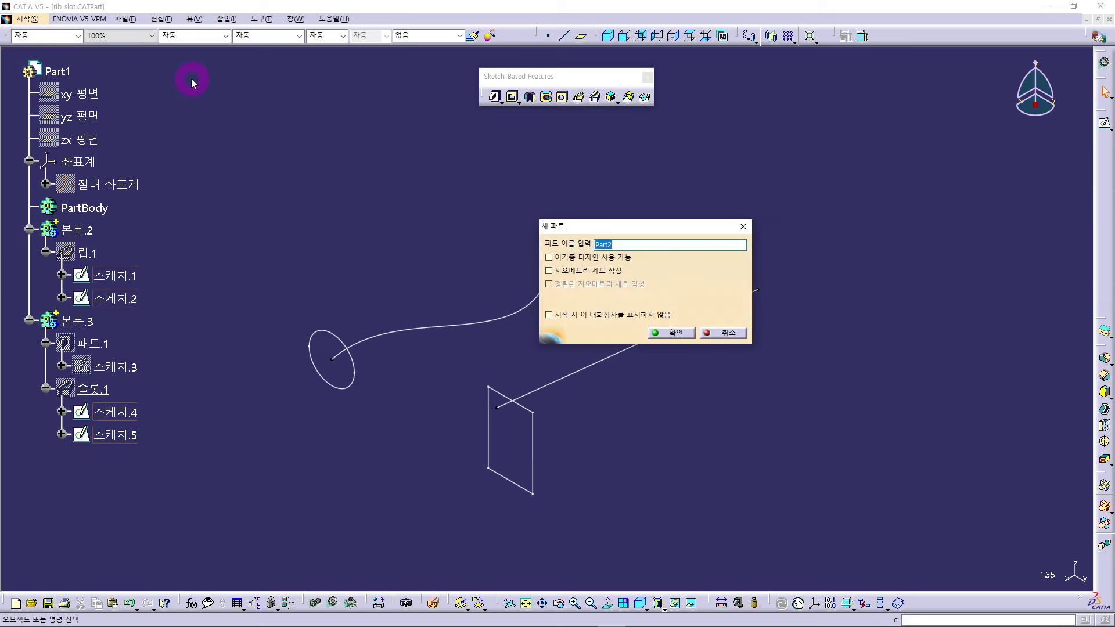
left_click(644, 336)
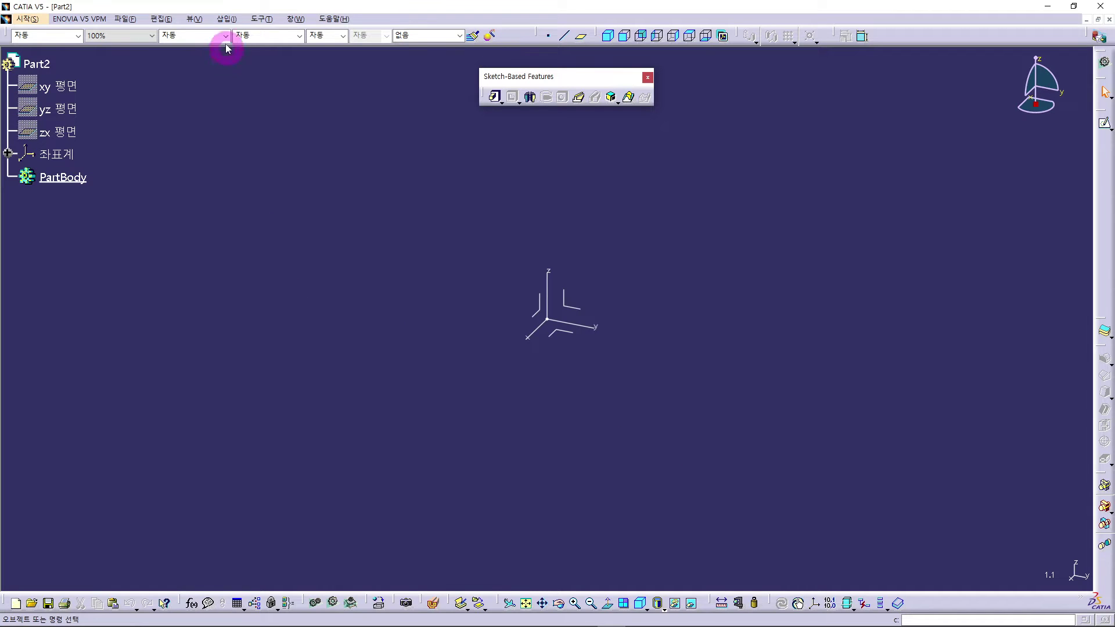
left_click(227, 19)
left_click(239, 47)
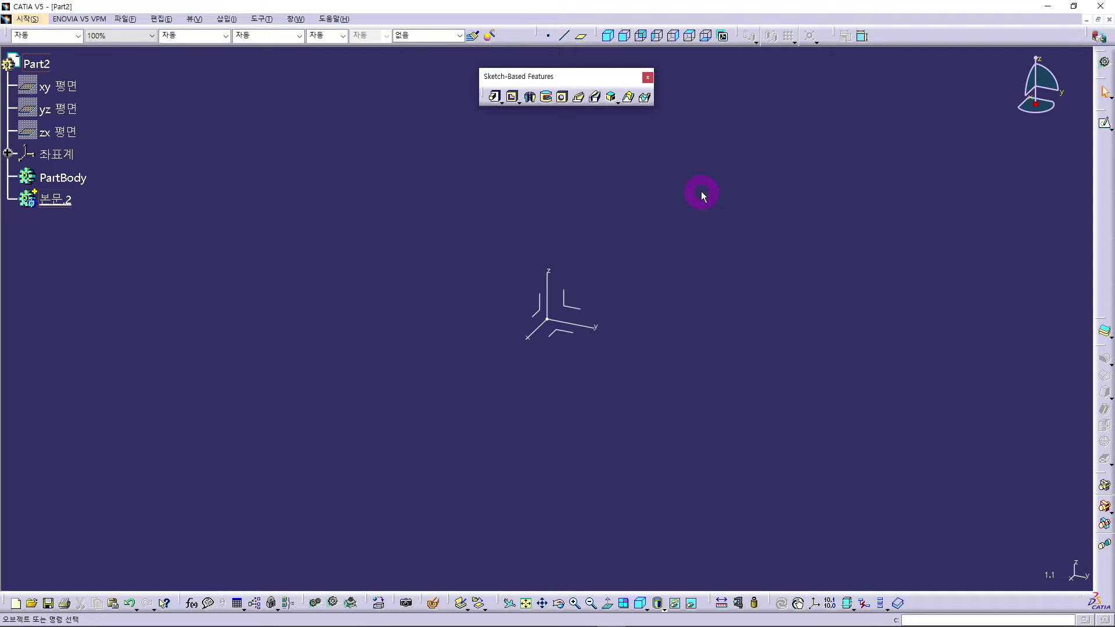
Start a sketch on the xy plane in the new body.
left_click(1105, 124)
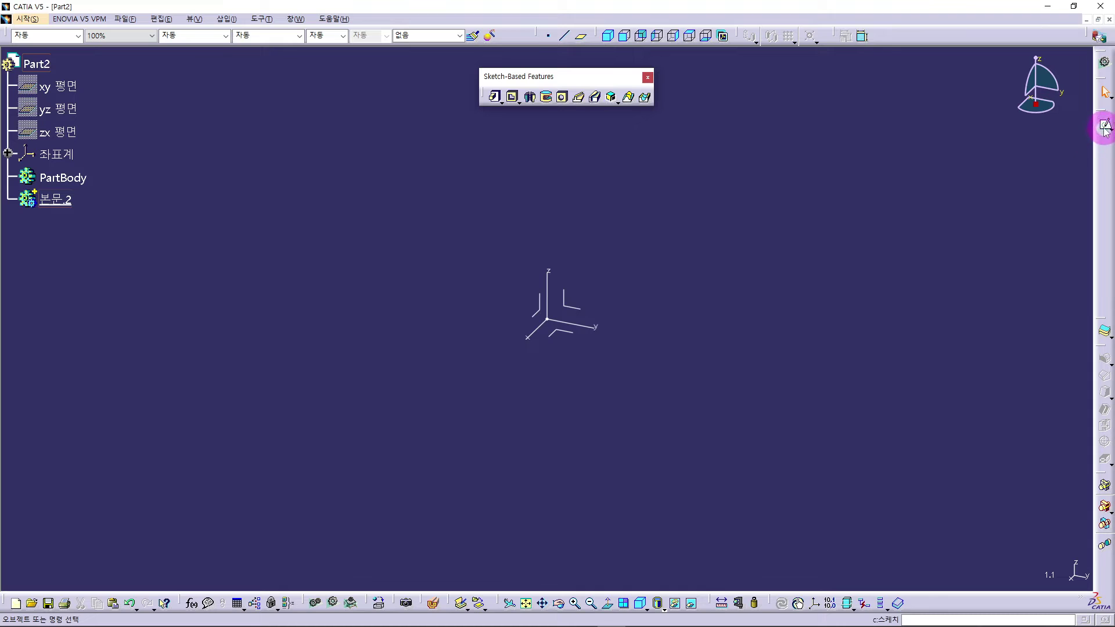
middle_click_drag(698, 350, 552, 365)
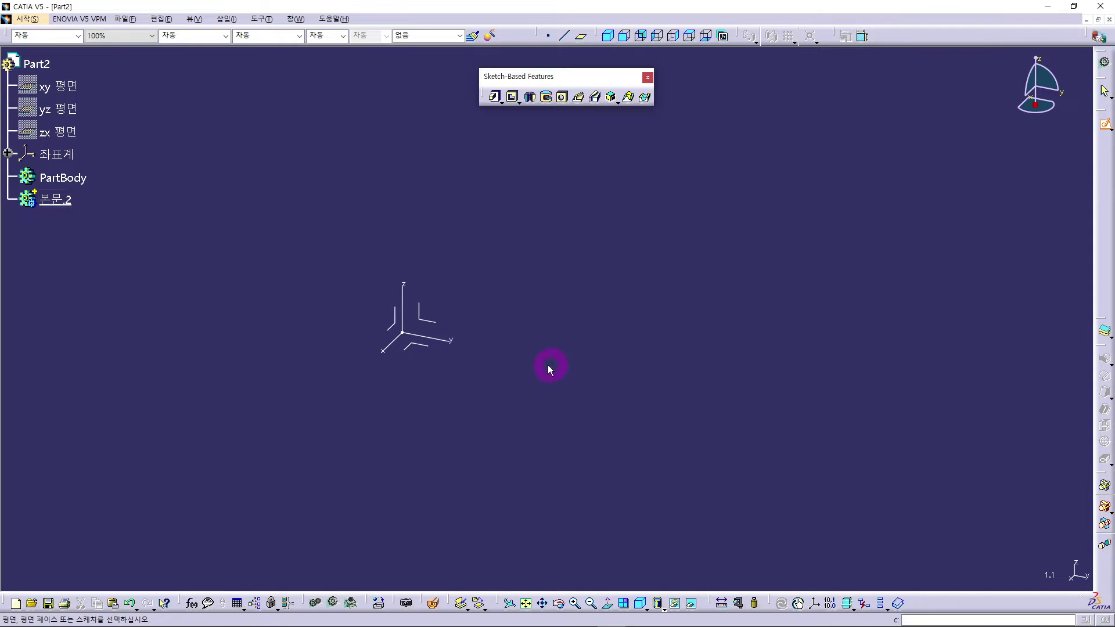
left_click(414, 345)
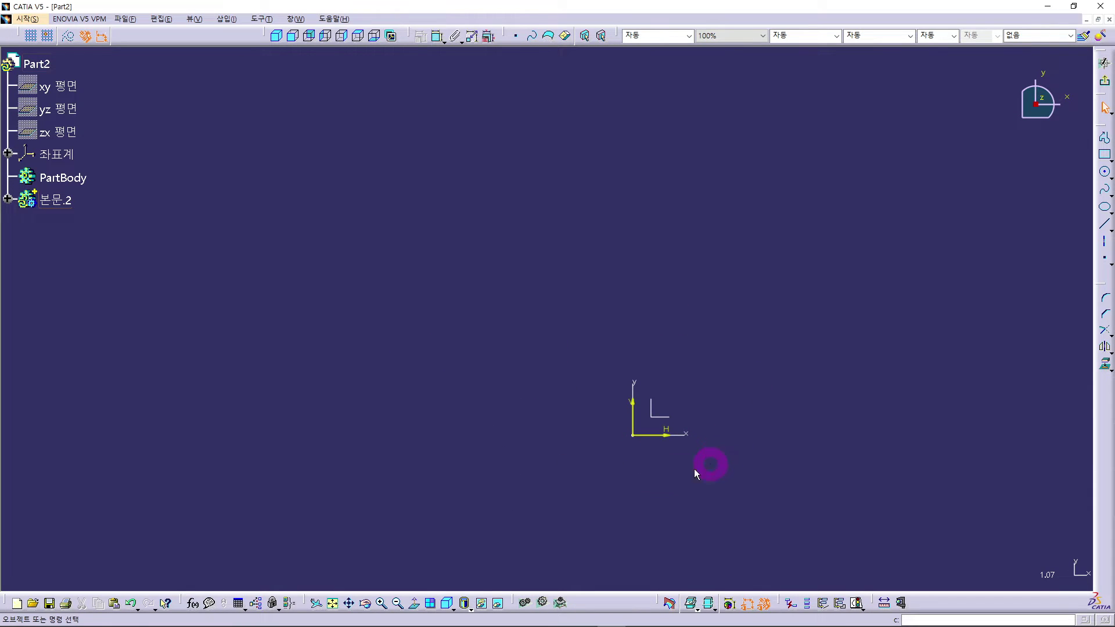
left_click(360, 39)
middle_click_drag(597, 272, 597, 240)
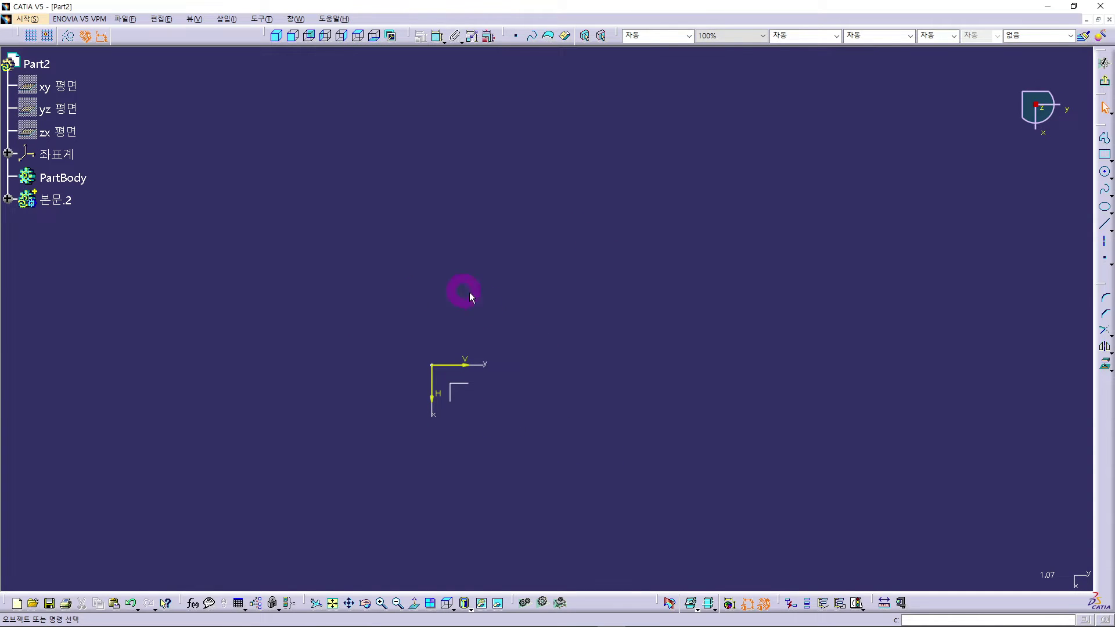
Draw an S-shaped spline through four points starting at the sketch origin, and exit the sketch.
left_click(1105, 191)
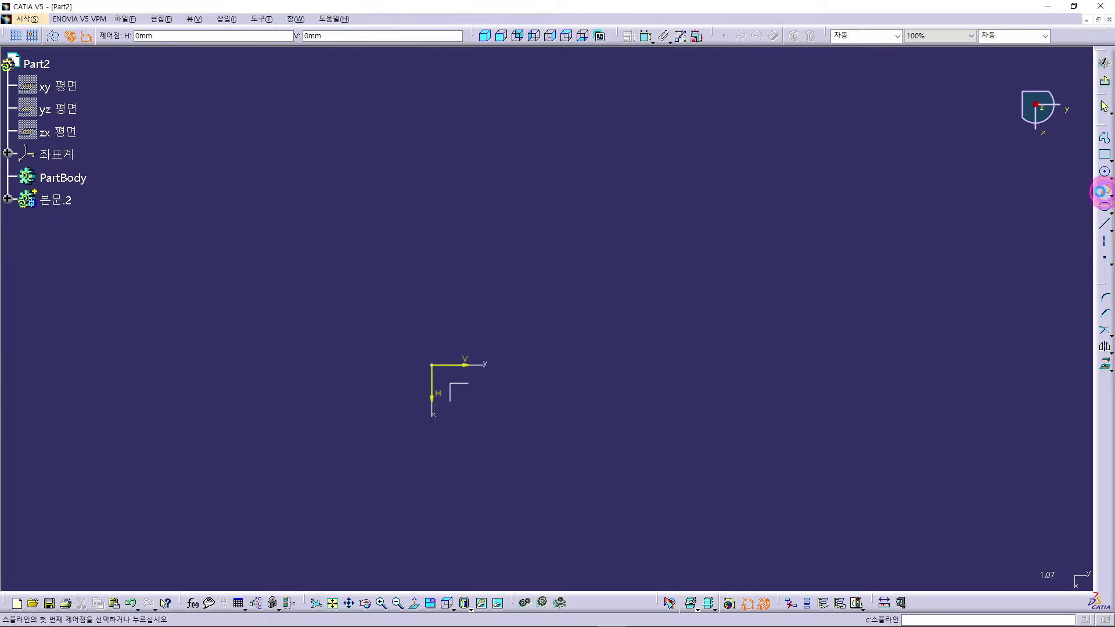
left_click(432, 363)
left_click(498, 299)
left_click(512, 199)
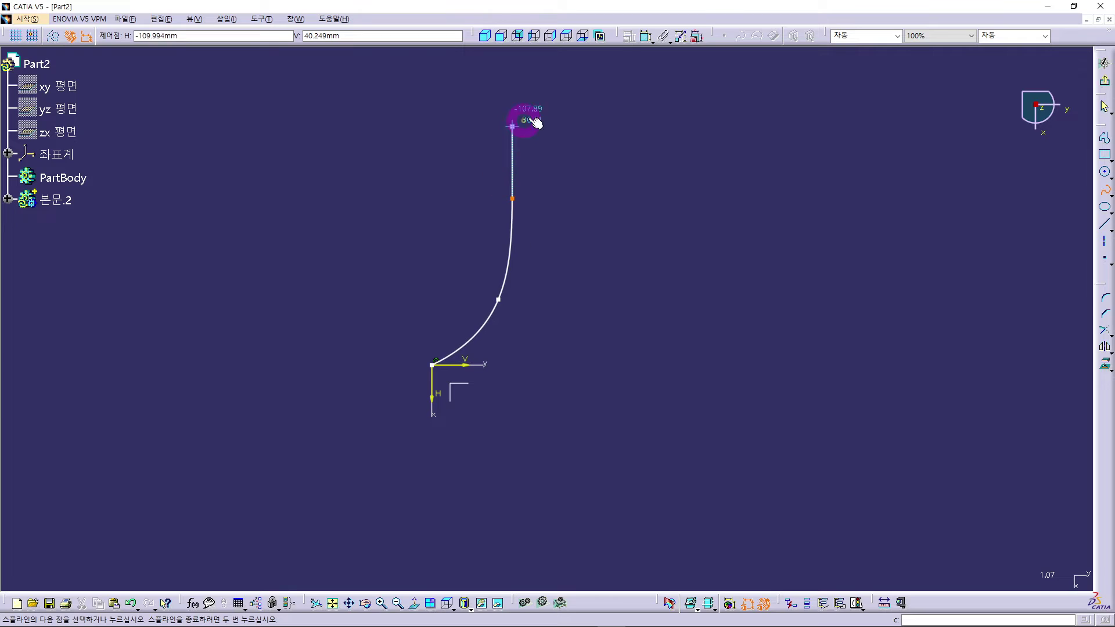
double_click(596, 112)
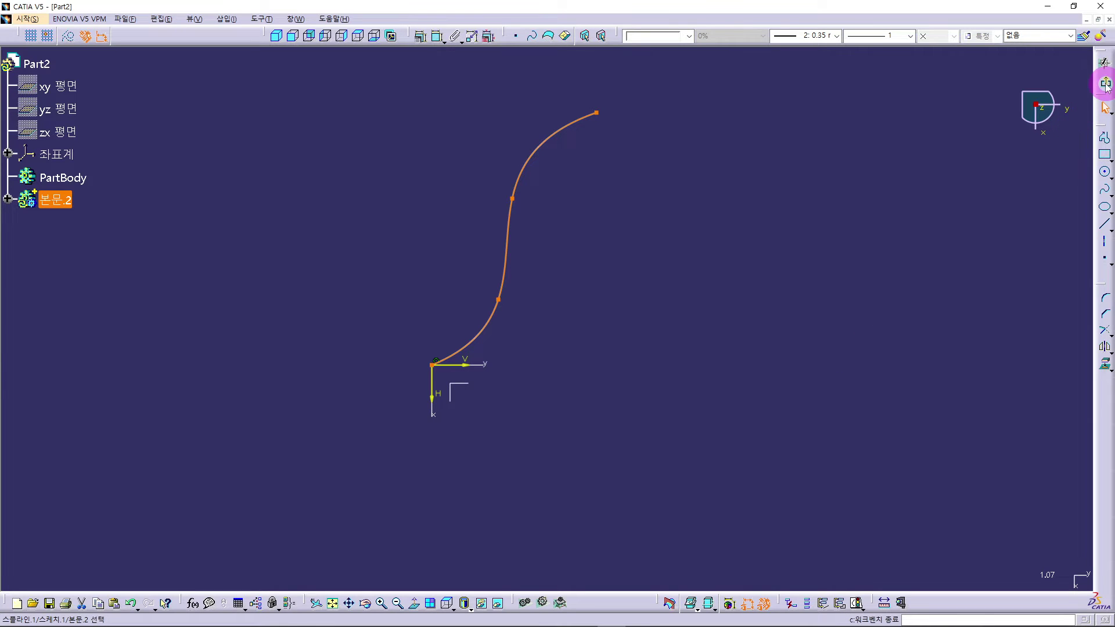
left_click(1104, 63)
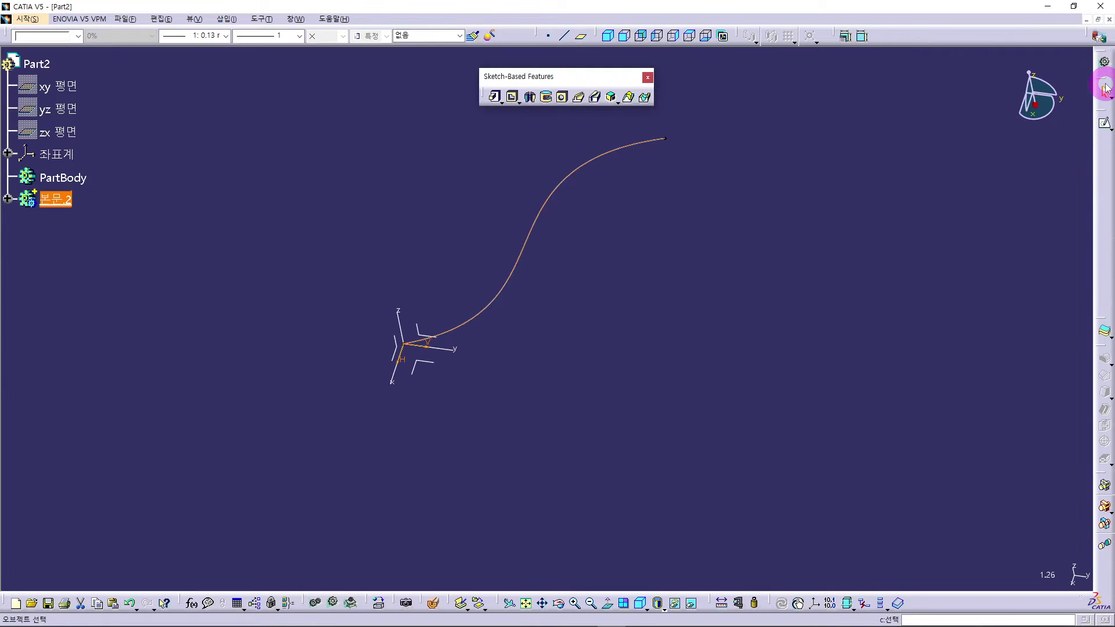
left_click(785, 387)
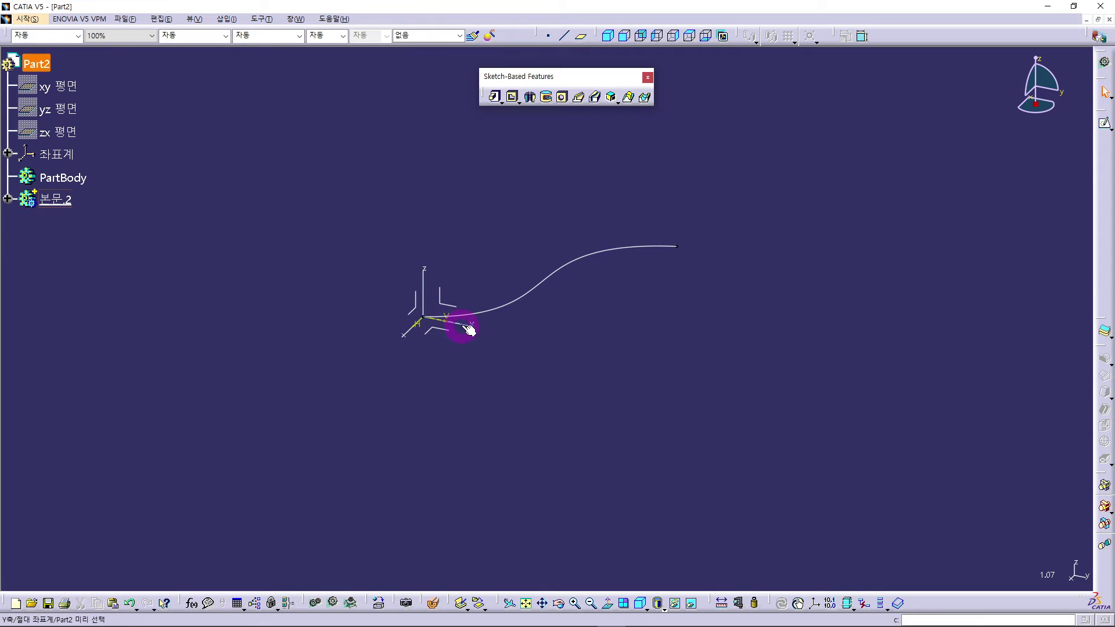
Hide the absolute axis system of the part.
left_click(8, 152)
right_click(92, 177)
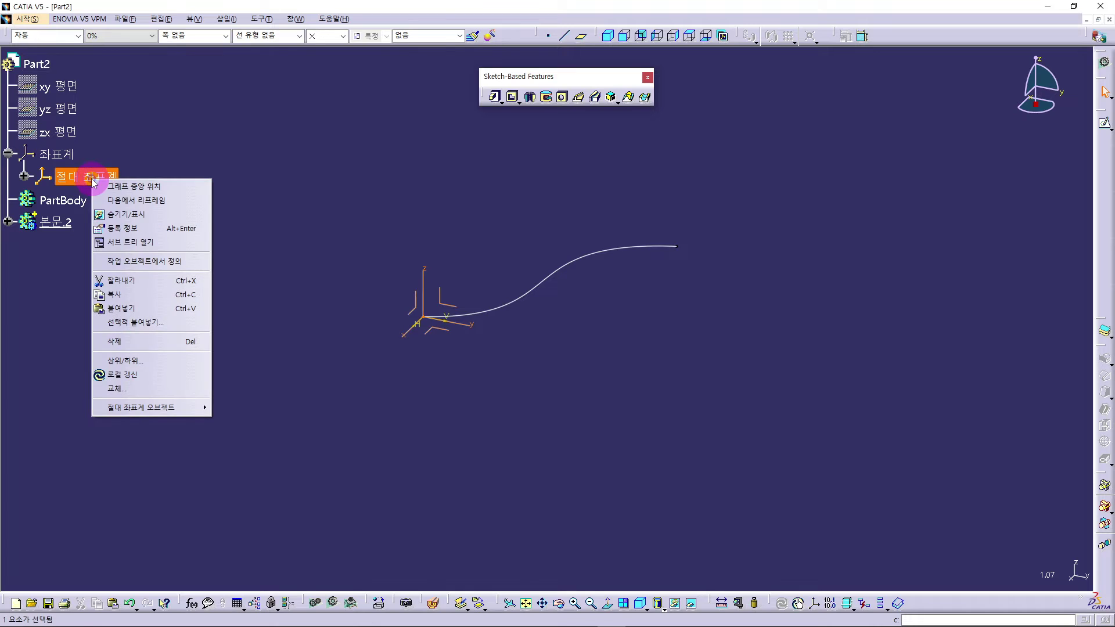
left_click(137, 214)
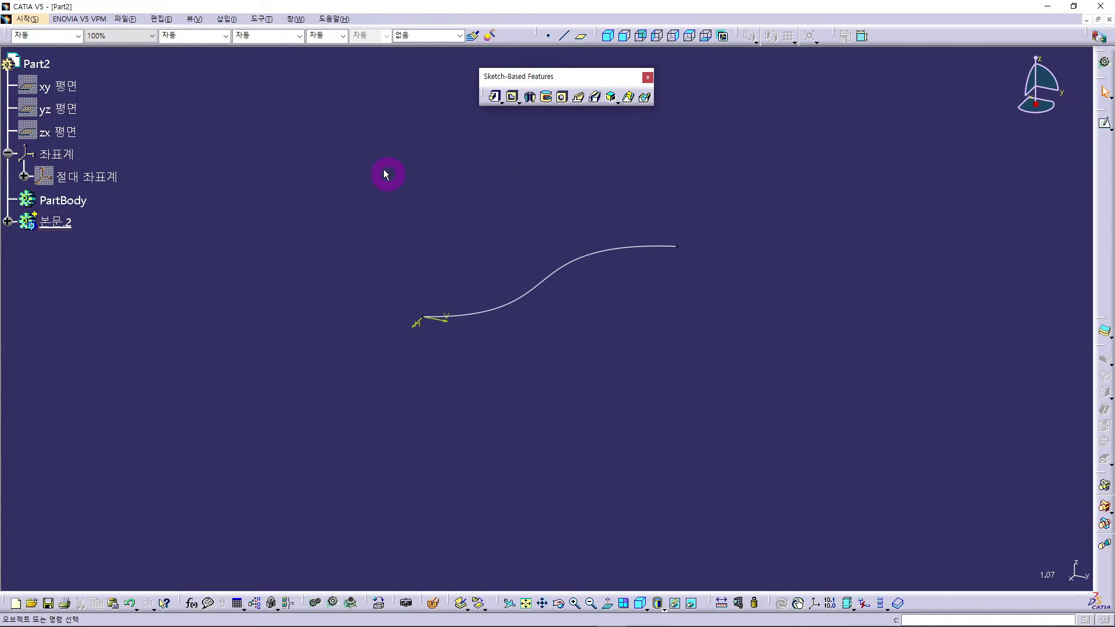
Create a reference plane normal to the spline at its start point on the origin.
left_click(579, 41)
left_click_drag(779, 86, 837, 177)
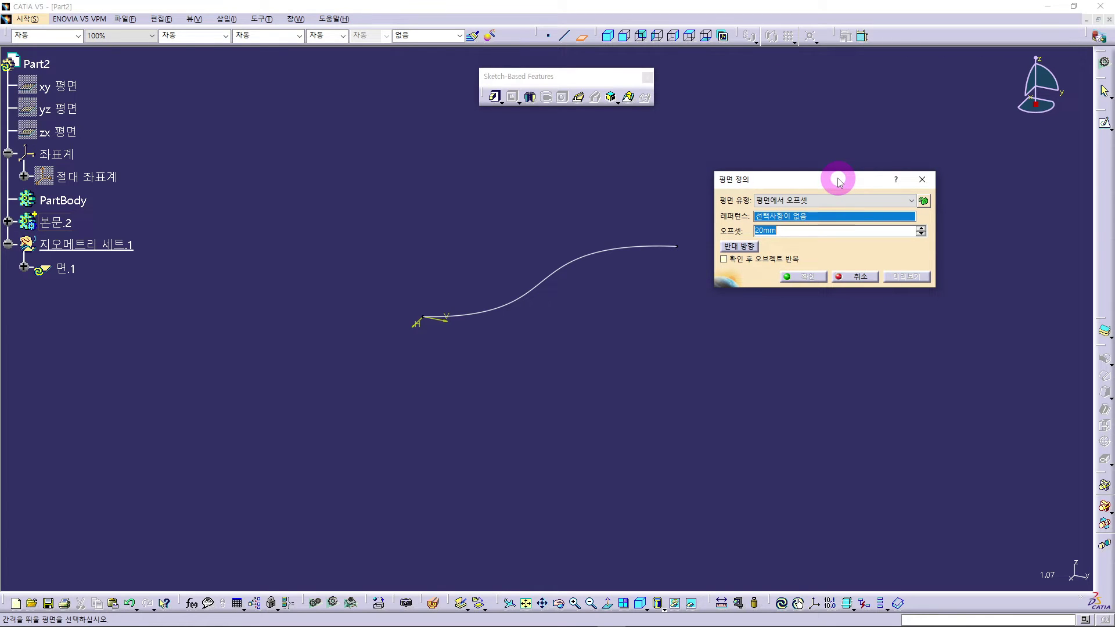
left_click(813, 201)
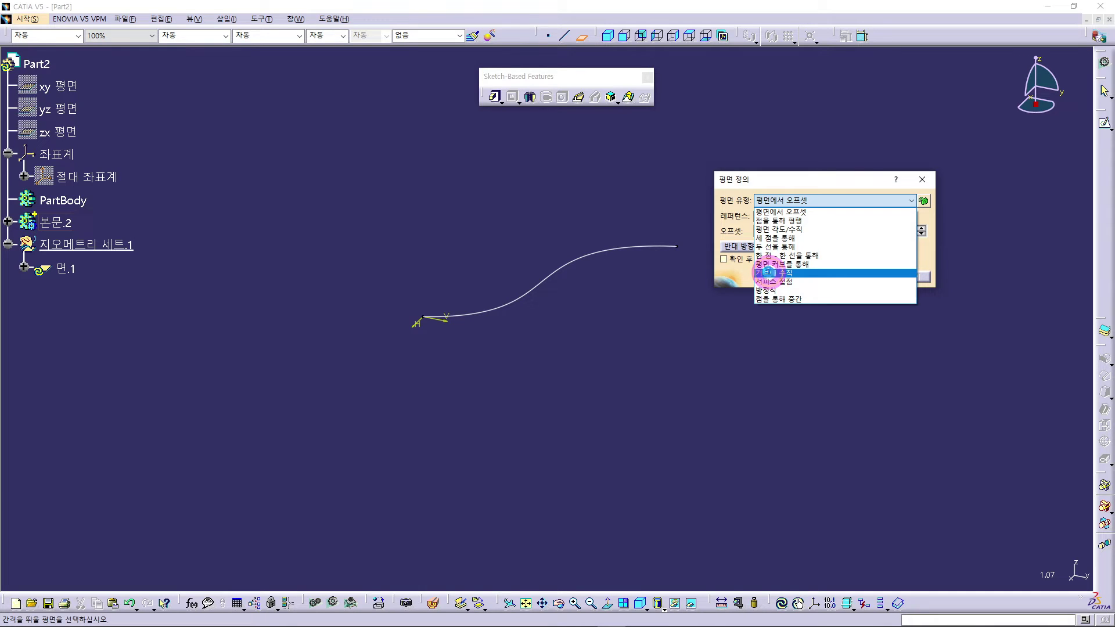
left_click(774, 273)
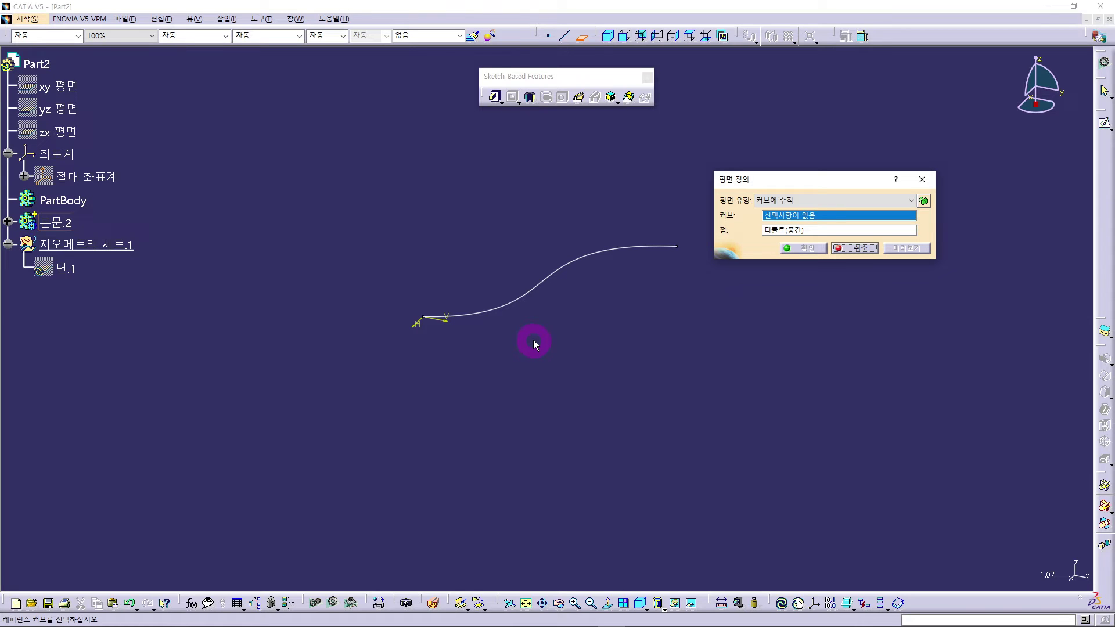
left_click(516, 301)
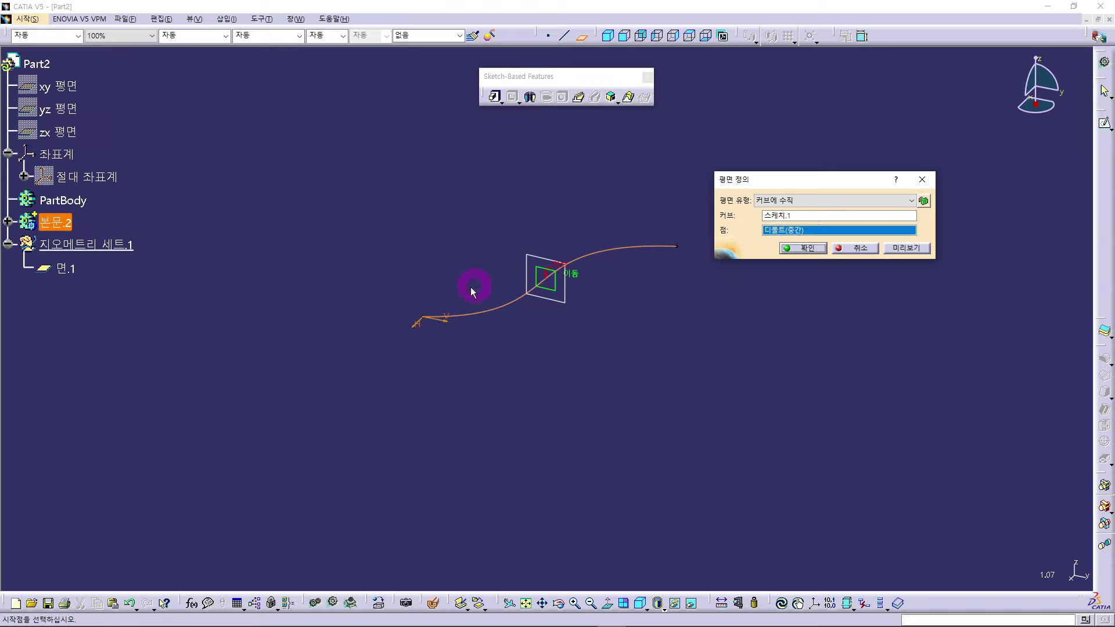
left_click(424, 318)
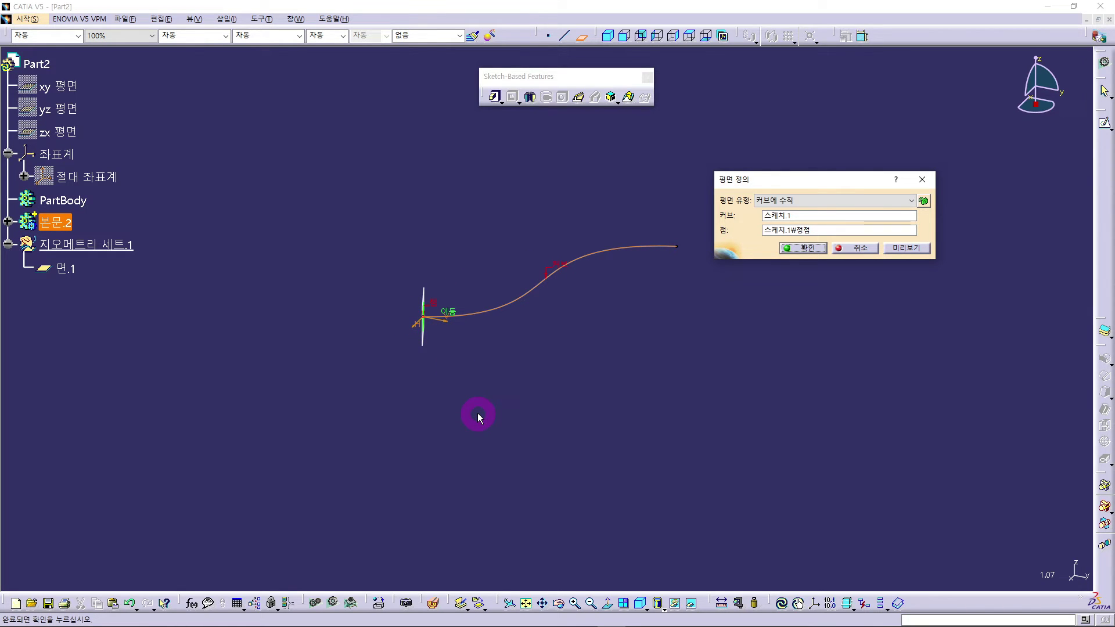
middle_click_drag(398, 391, 632, 395)
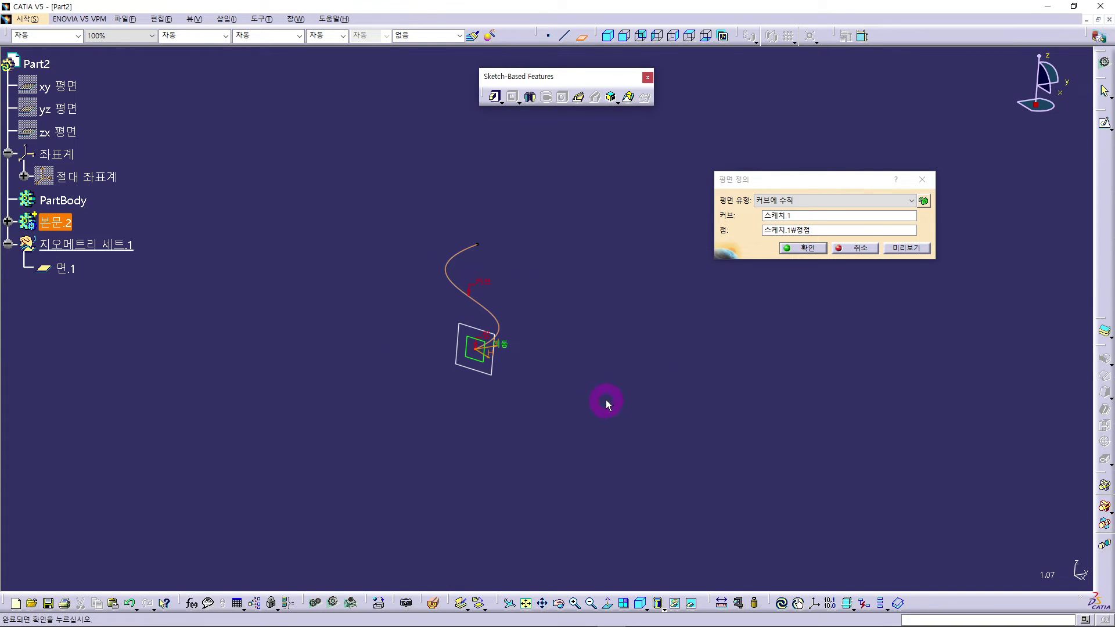
left_click(804, 247)
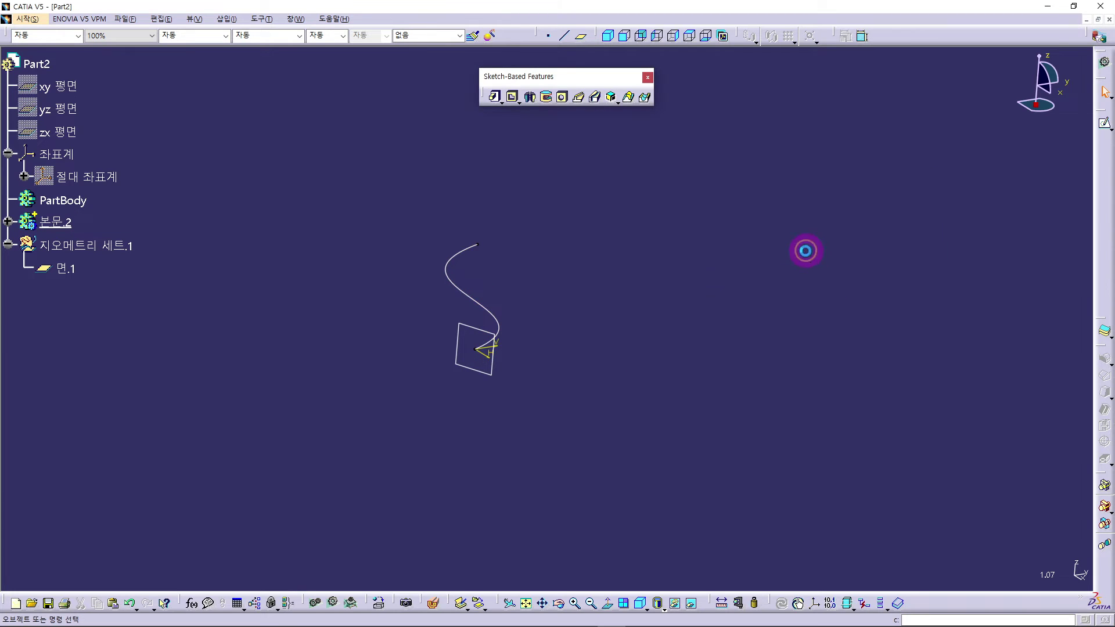
Sketch a circle of about 13 mm radius on the new plane, centred on the spline's start point.
middle_click_drag(436, 437, 586, 411)
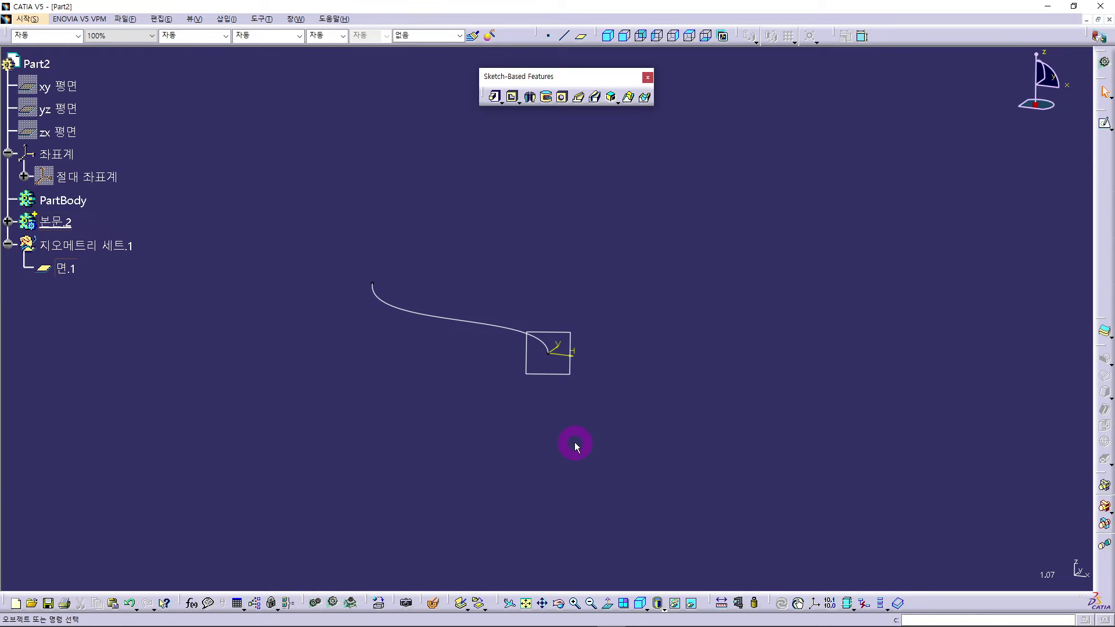
left_click(1104, 124)
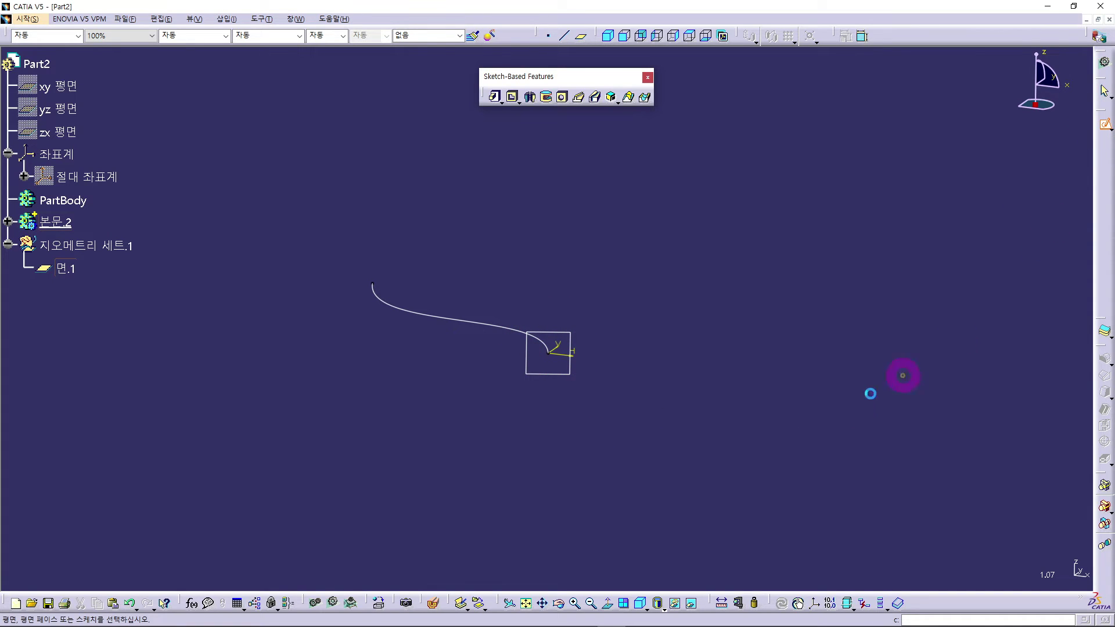
left_click(559, 378)
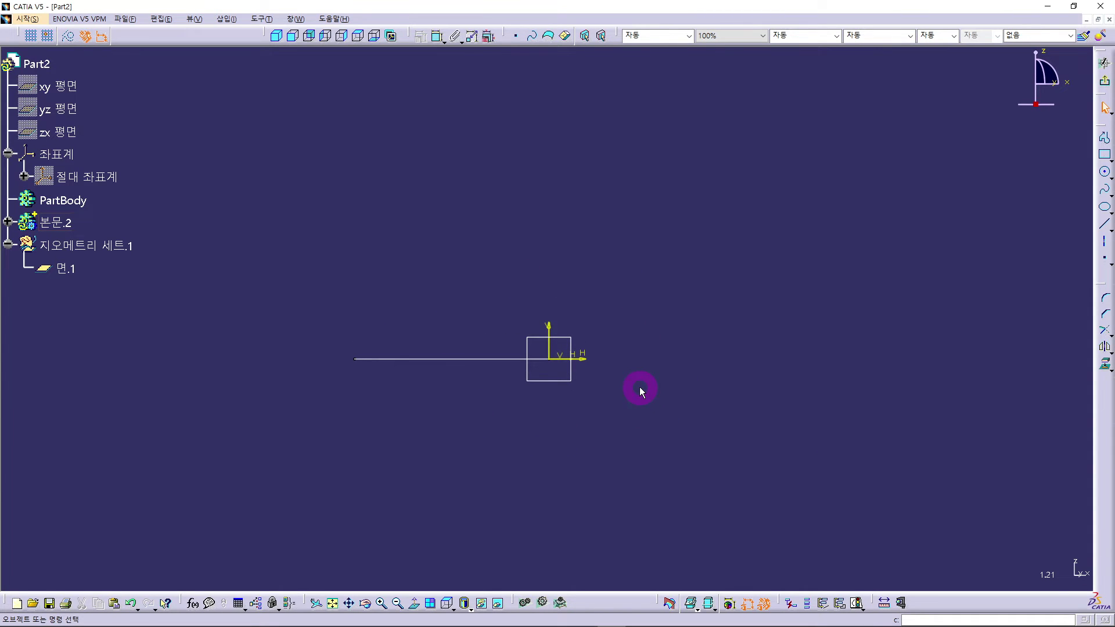
left_click(1104, 172)
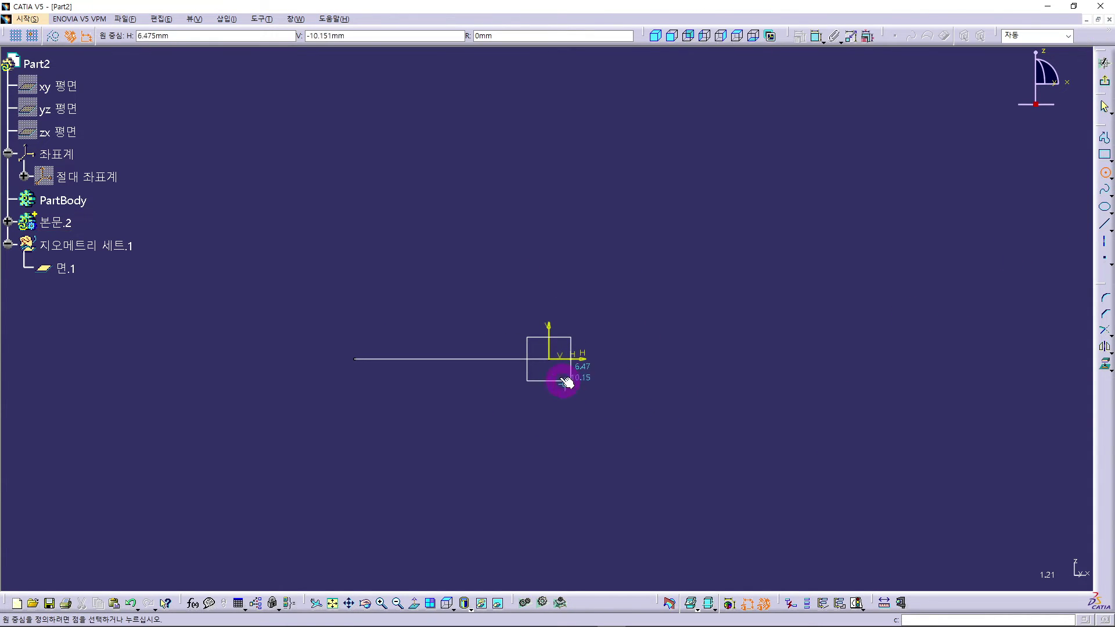
left_click(548, 360)
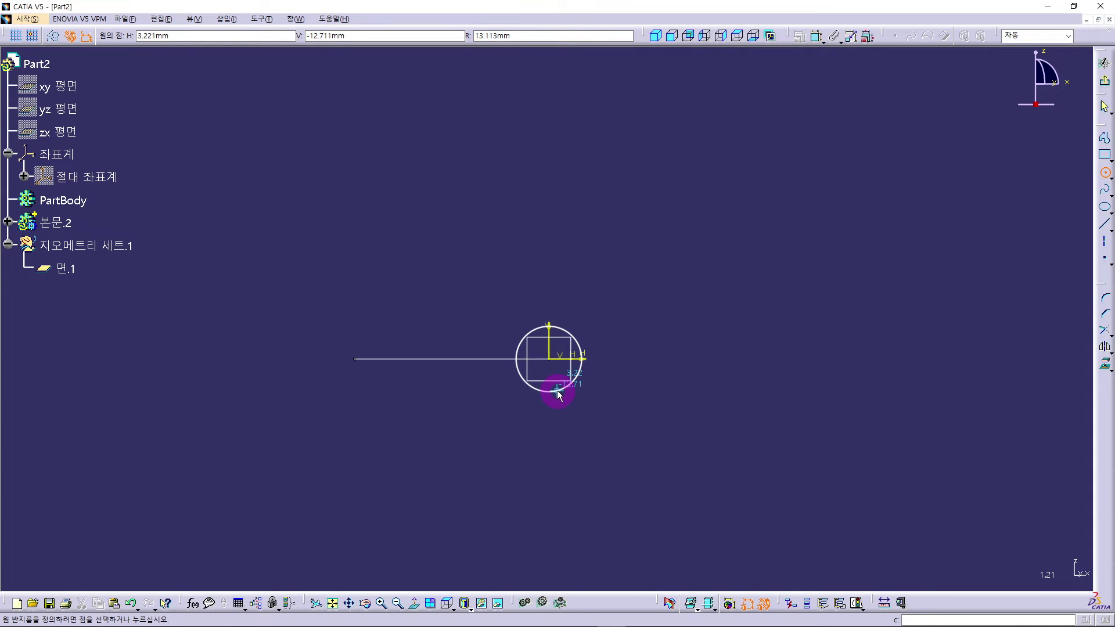
left_click(559, 396)
middle_click_drag(705, 292, 522, 441)
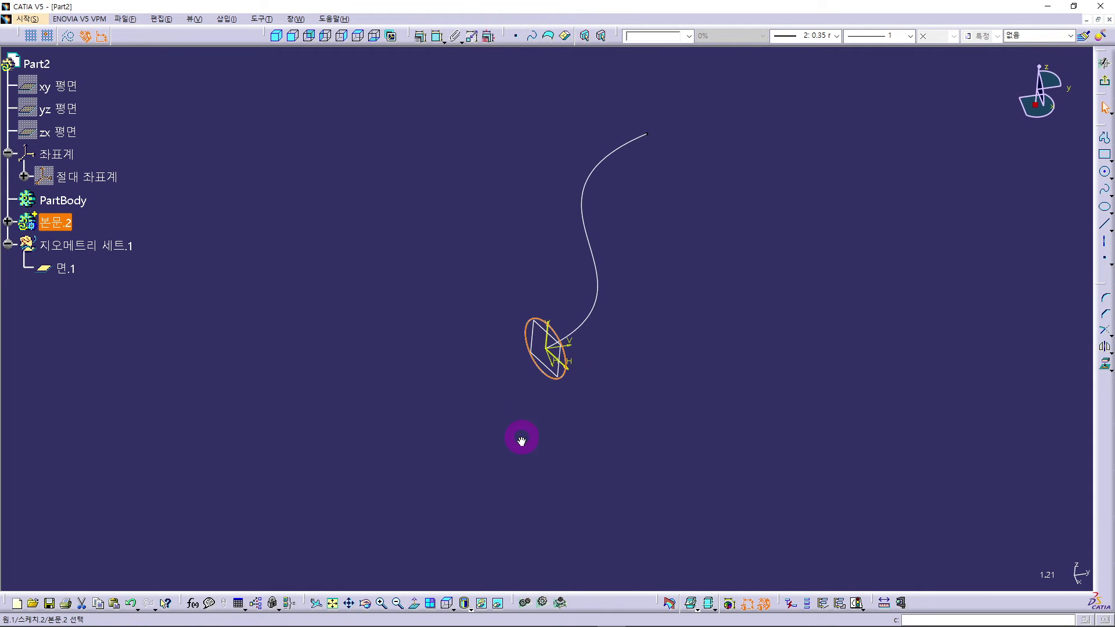
Exit the circle sketch and expand the second body in the tree to list its two sketches.
left_click(1104, 85)
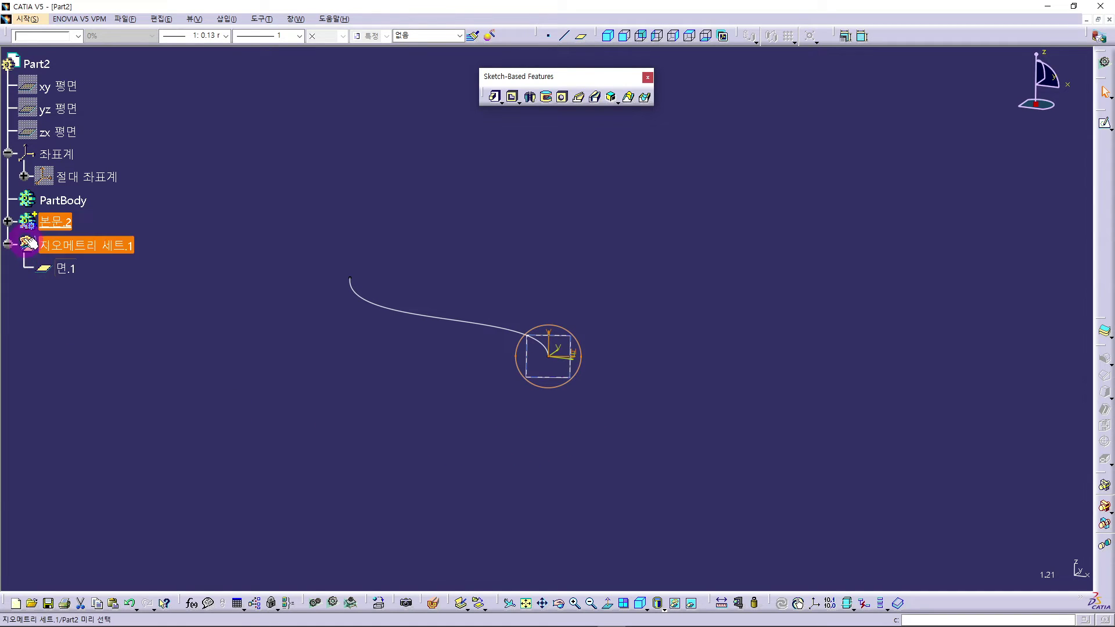
left_click(8, 221)
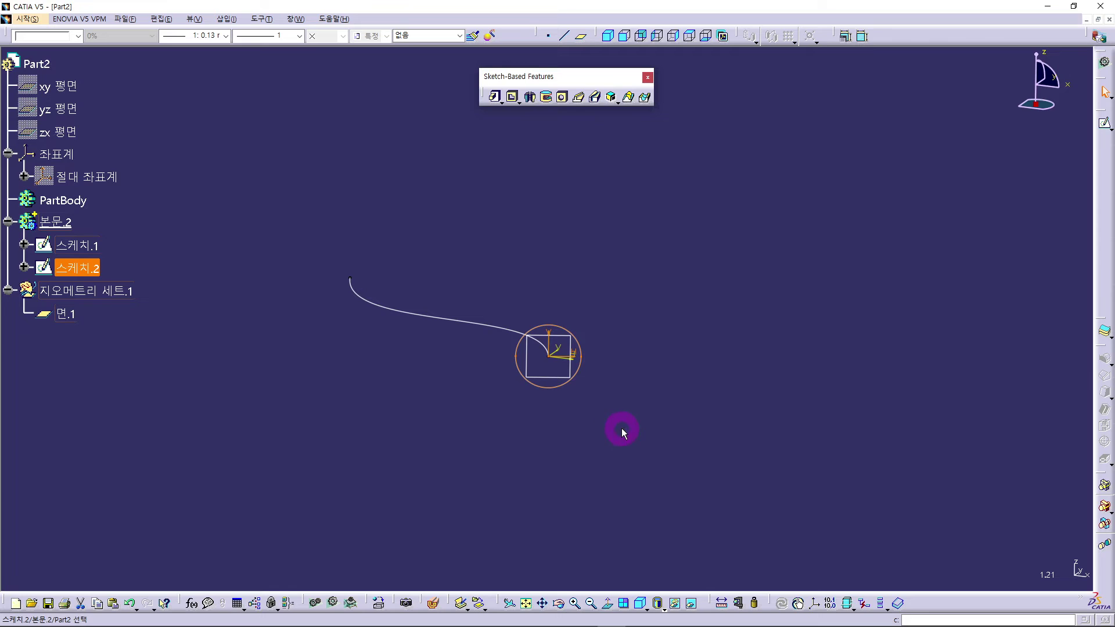
left_click(673, 411)
middle_click_drag(747, 378, 518, 461)
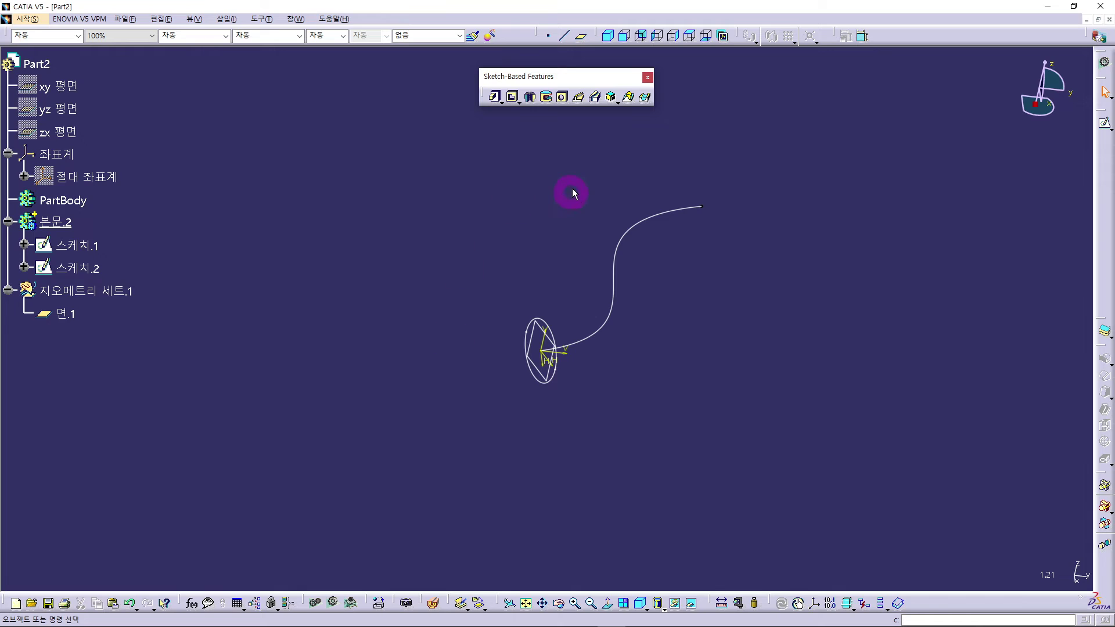
Create a rib with the circle sketch as profile and the spline sketch as center curve, leaving the profile control at Keep angle.
left_click(578, 96)
left_click_drag(227, 128, 368, 152)
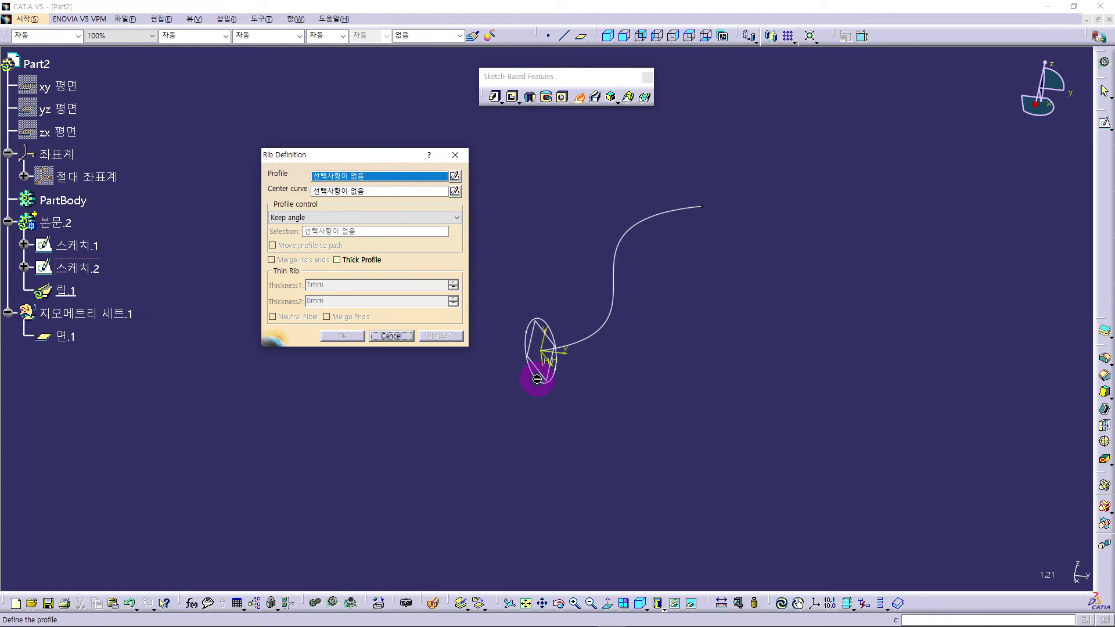
left_click(541, 385)
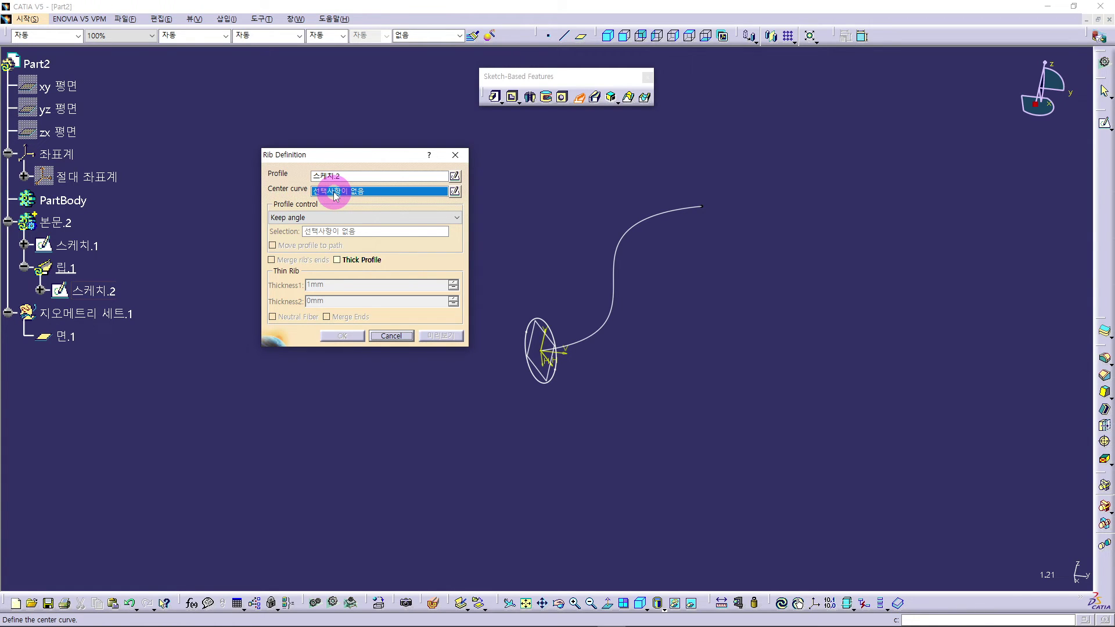
left_click(617, 321)
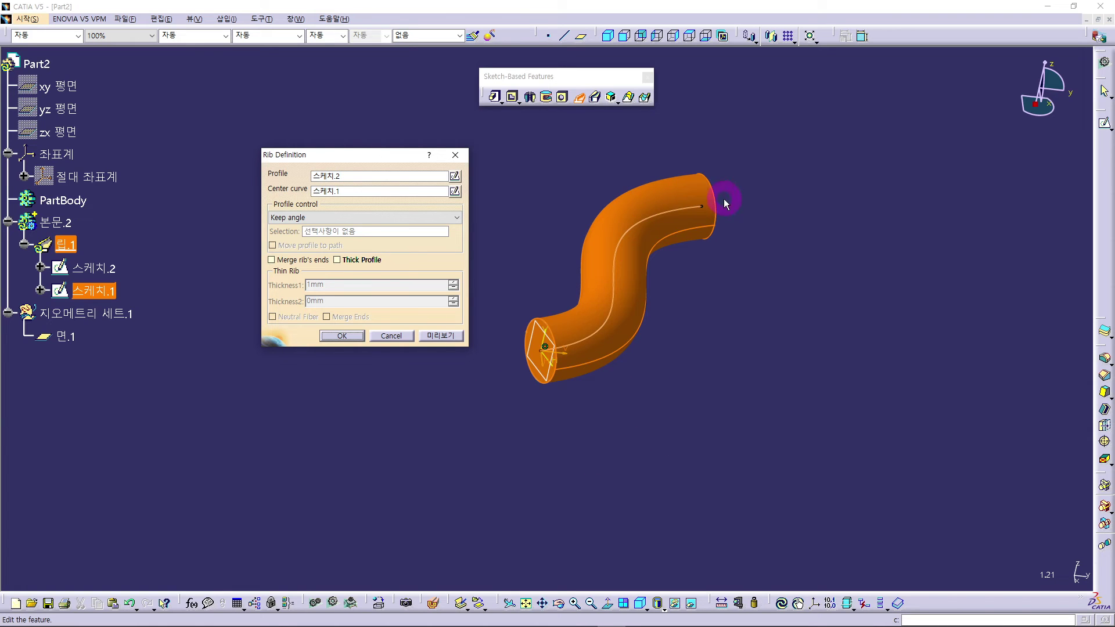
middle_click_drag(512, 470, 653, 410)
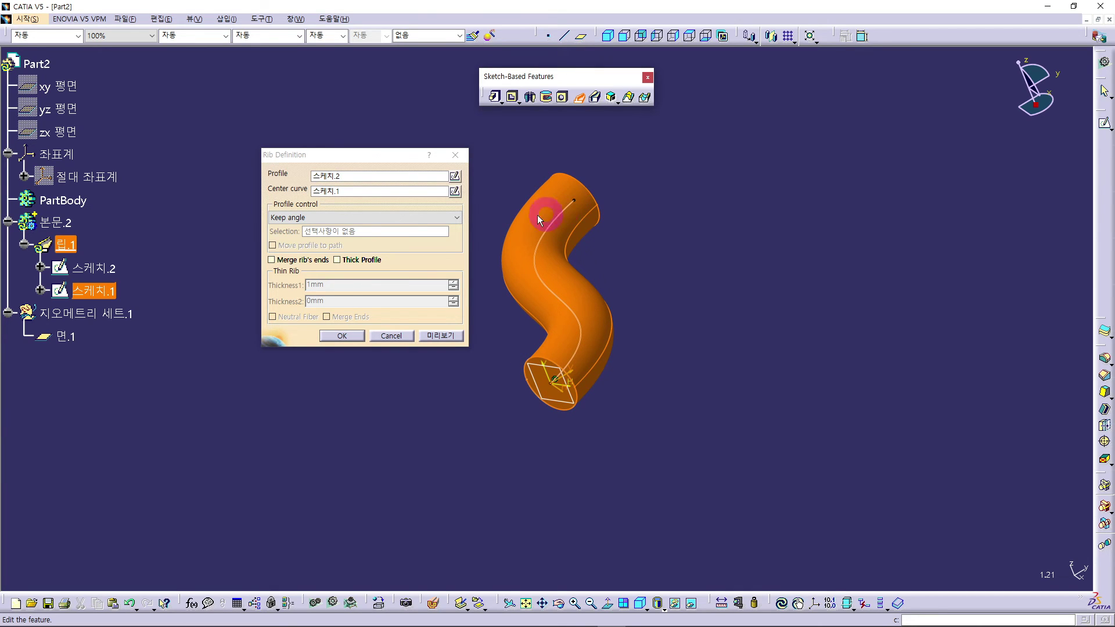
left_click(349, 220)
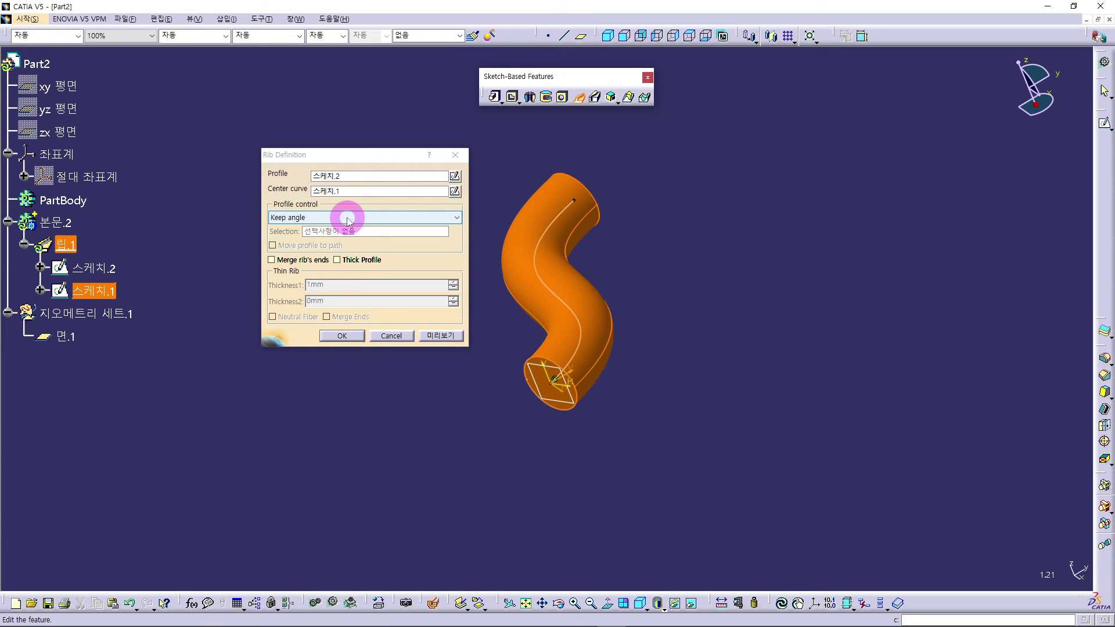
left_click(345, 218)
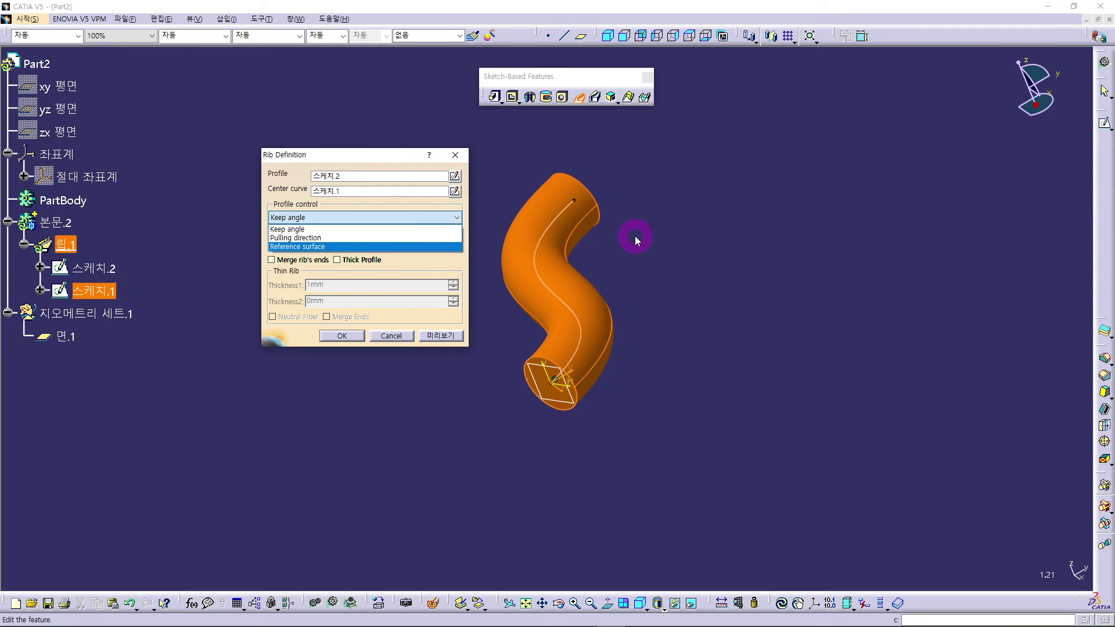
left_click(314, 219)
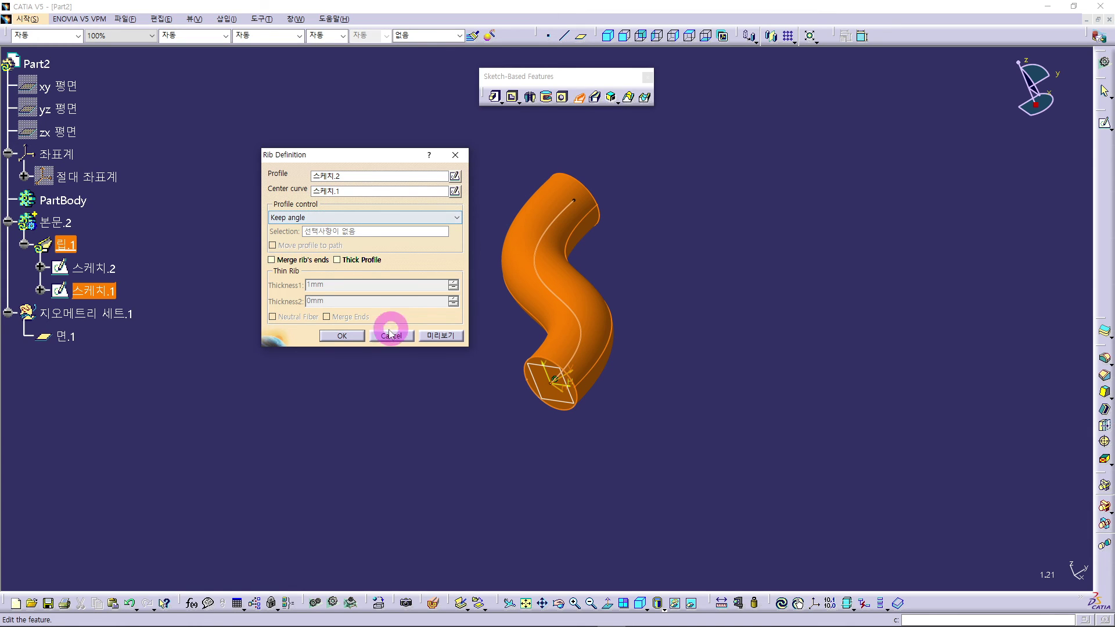
left_click(342, 337)
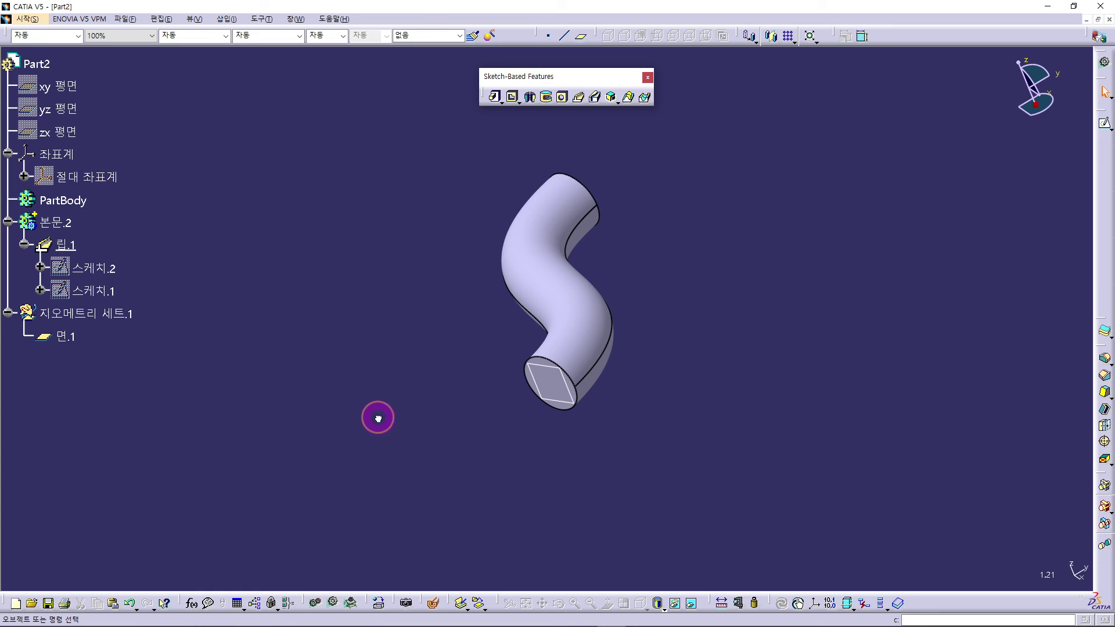
Show the rib's hidden profile and center curve sketches, 스케치.2 and 스케치.1, together with the solid.
middle_click_drag(460, 505, 360, 428)
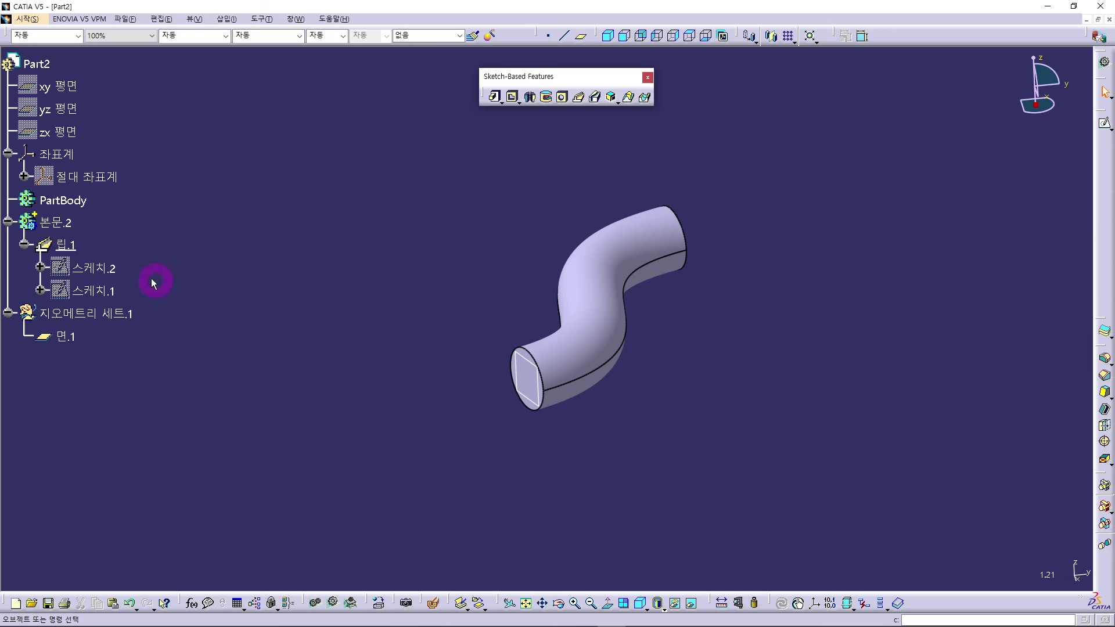
left_click(94, 268)
left_click(96, 290, "ctrl")
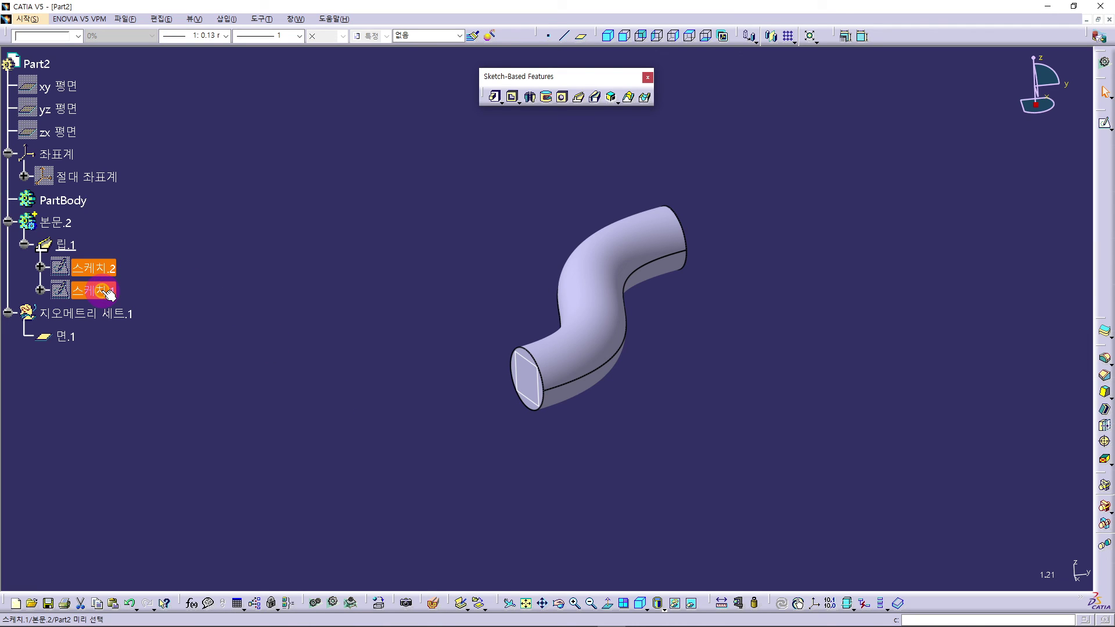
right_click(109, 294)
left_click(130, 325)
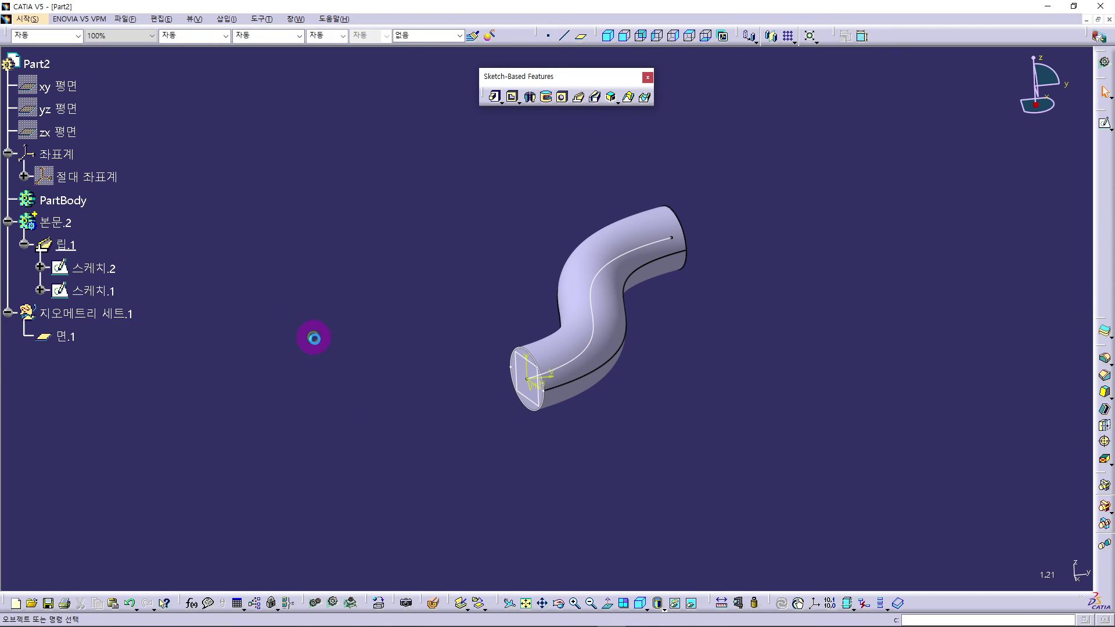
middle_click_drag(391, 427, 390, 406)
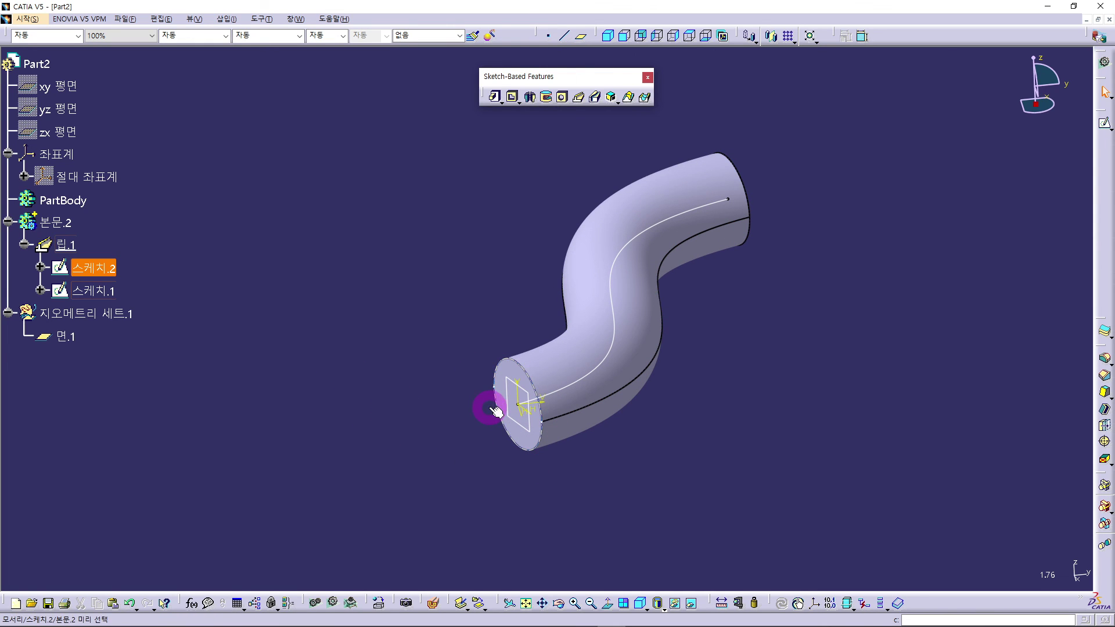